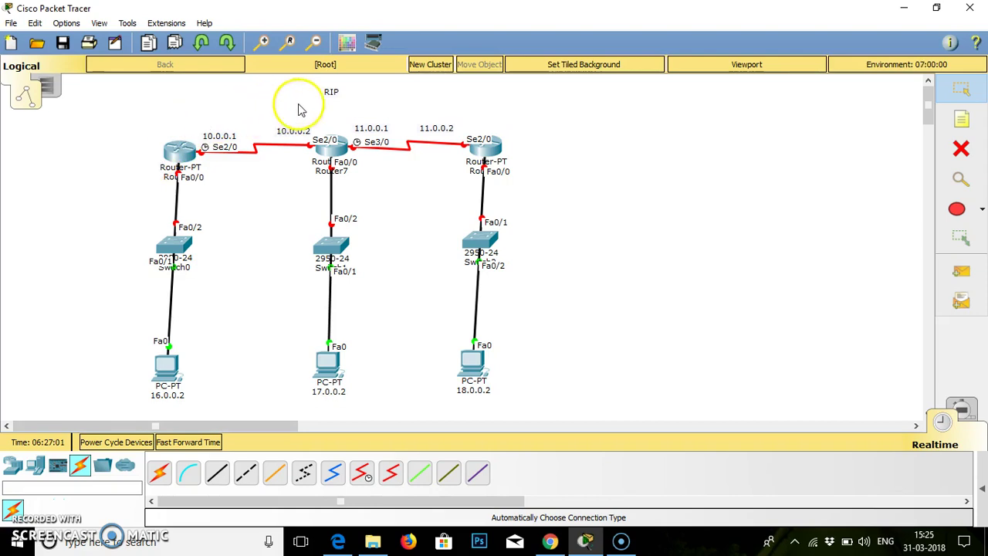
Step: Review the three-router RIP topology and select the Place Note tool
{"action": "left_click", "coordinate": [327, 94]}
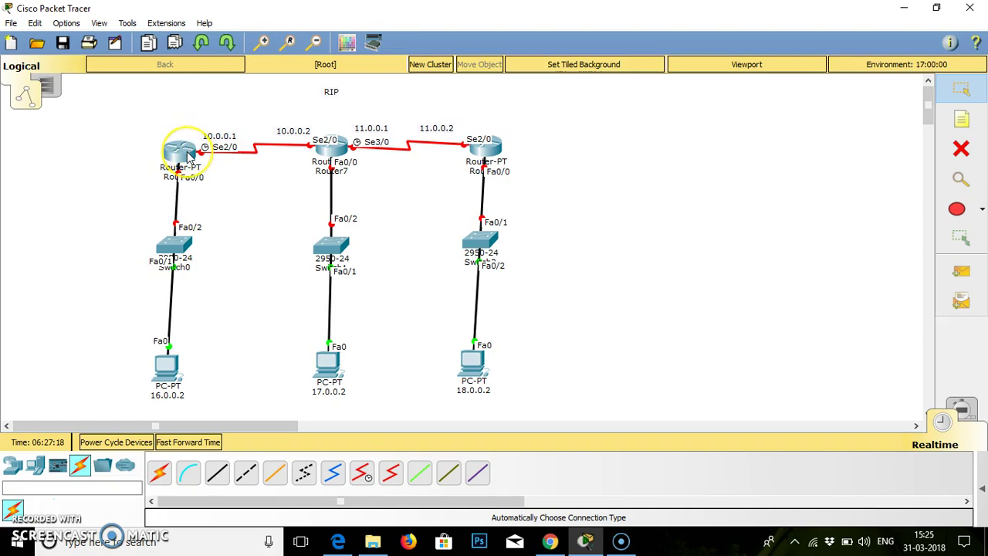
{"action": "mouse_move", "coordinate": [189, 154]}
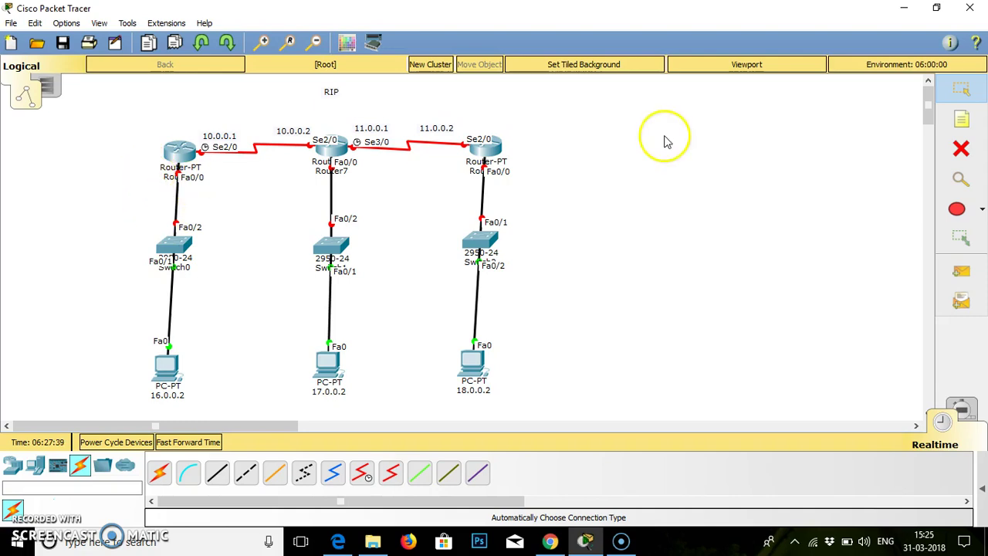
{"action": "left_click", "coordinate": [961, 120]}
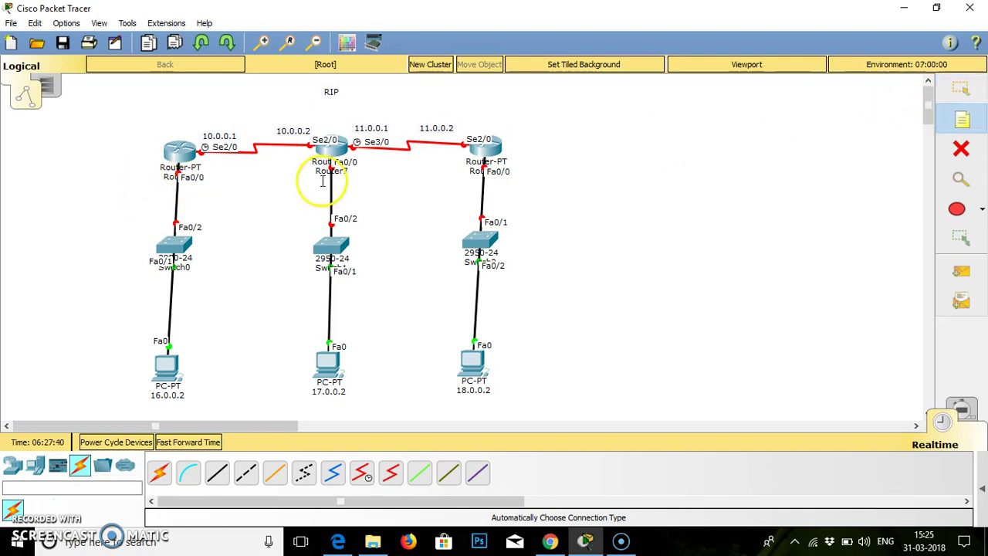
Step: Add notes 16.0.0.1, 17.0.0.1 and 18.0.0.1 below the left, middle and right routers
{"action": "left_click", "coordinate": [85, 180]}
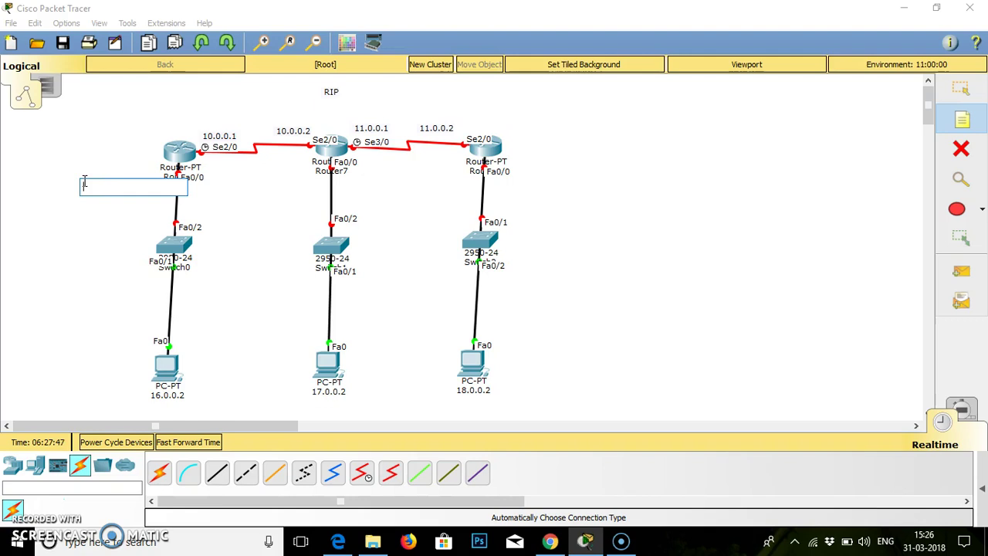
{"action": "type", "text": "16.0.0.2"}
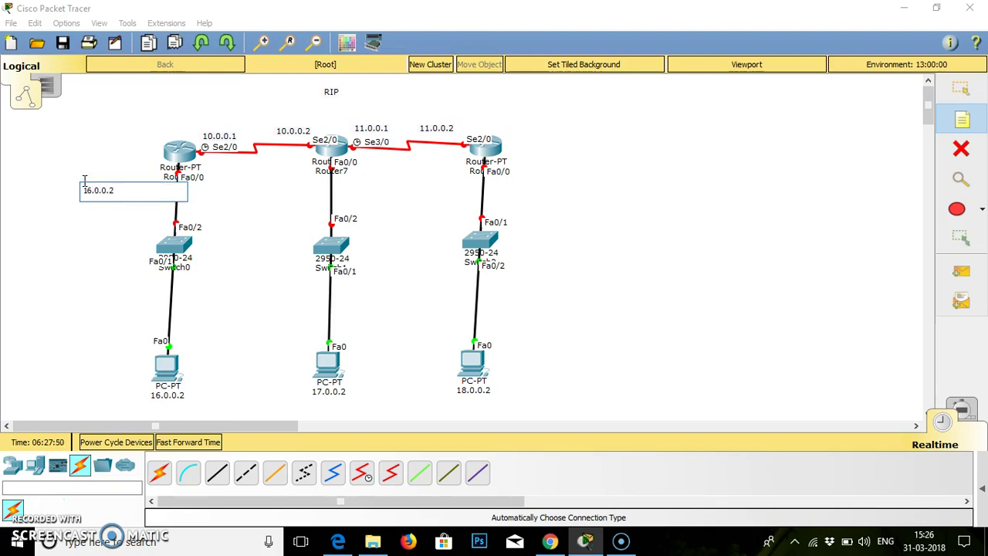
{"action": "left_click", "coordinate": [134, 176]}
{"action": "left_click", "coordinate": [281, 172]}
{"action": "type", "text": "1"}
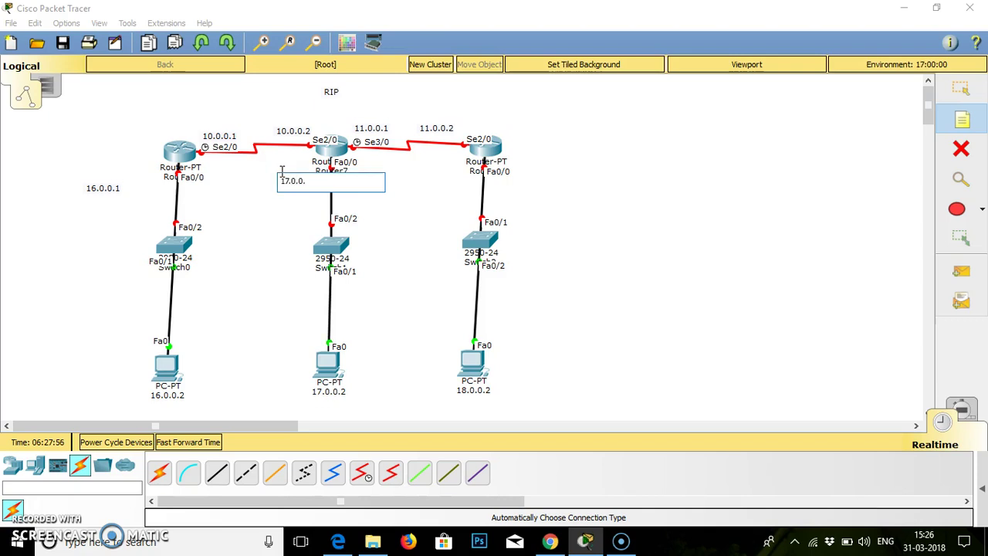
{"action": "left_click", "coordinate": [469, 184]}
{"action": "type", "text": "18.0.0.1"}
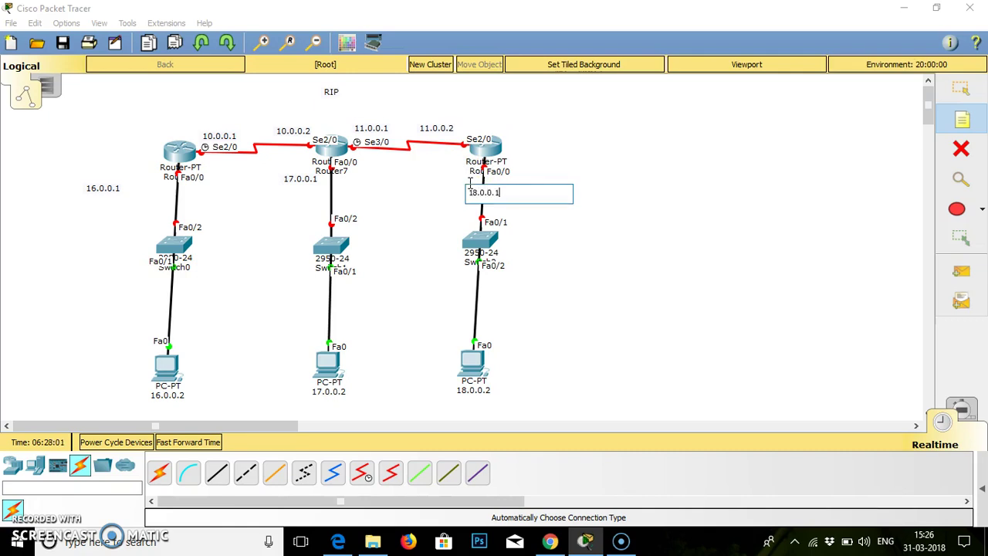
Step: Move the 17.0.0.1 and 16.0.0.1 notes onto their routers' LAN links
{"action": "key", "text": "Escape"}
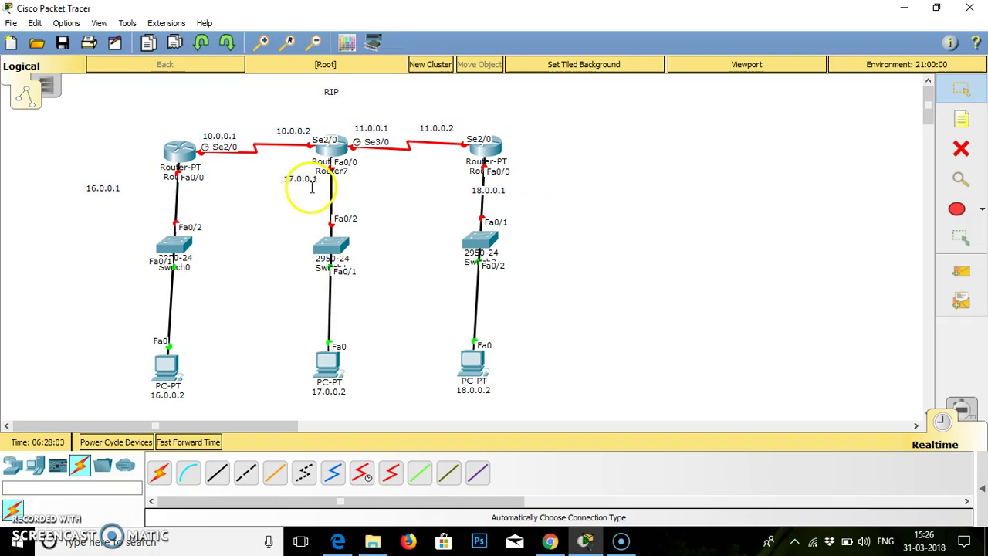
{"action": "left_click_drag", "start_coordinate": [294, 183], "coordinate": [330, 185]}
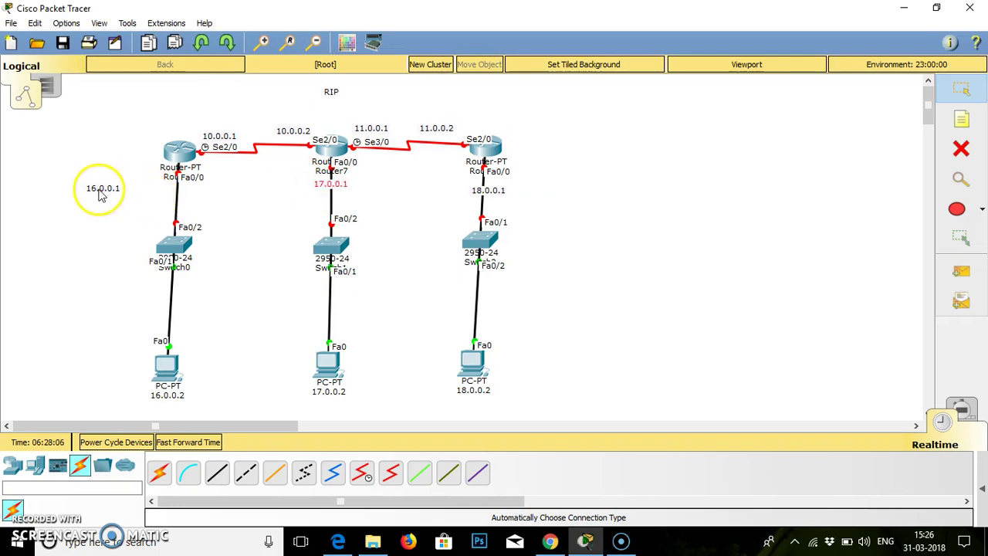
{"action": "left_click_drag", "start_coordinate": [104, 191], "coordinate": [174, 197]}
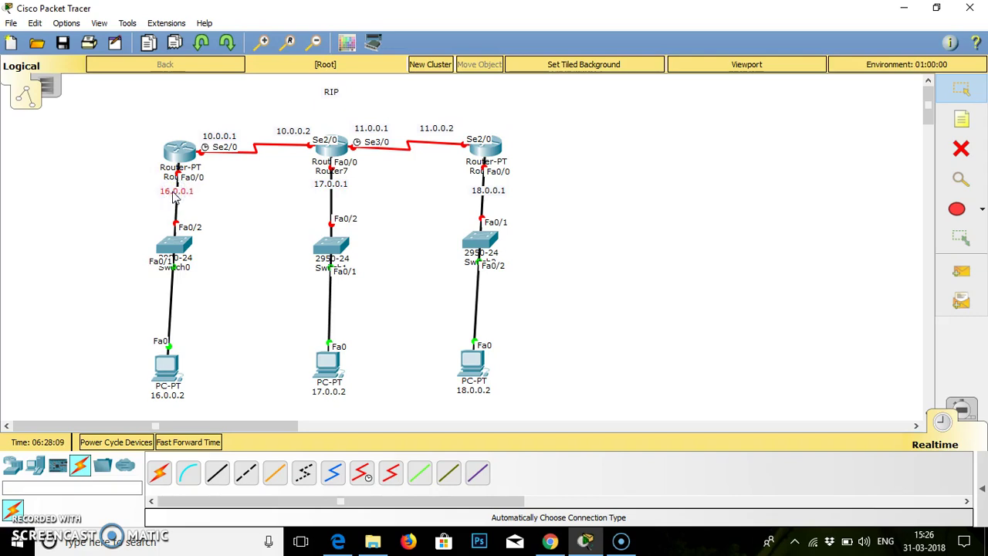
Step: In the left PC's IP Configuration, enter 16.0.0.2, mask 255.0.0.0 and gateway 16.0.0.1
{"action": "left_click", "coordinate": [170, 359]}
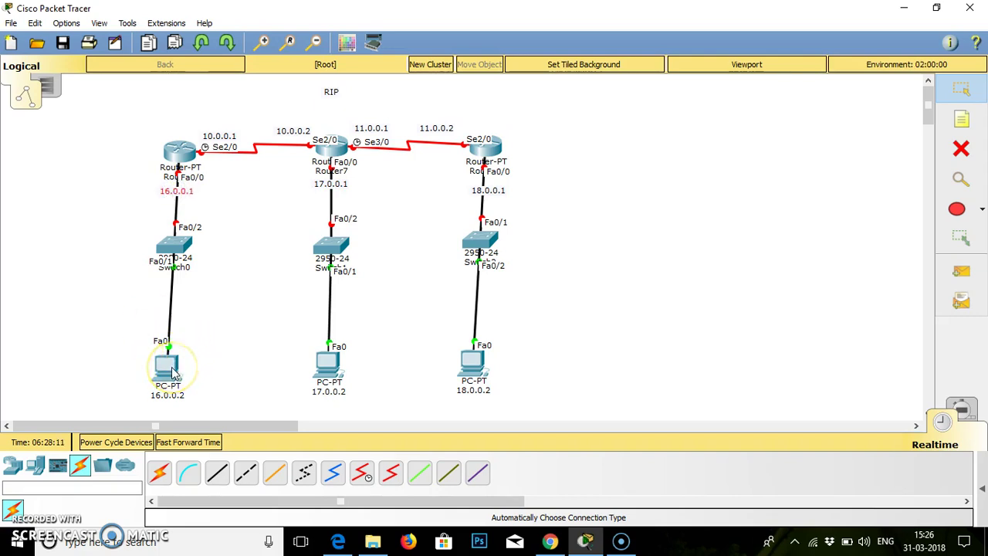
{"action": "left_click", "coordinate": [173, 374]}
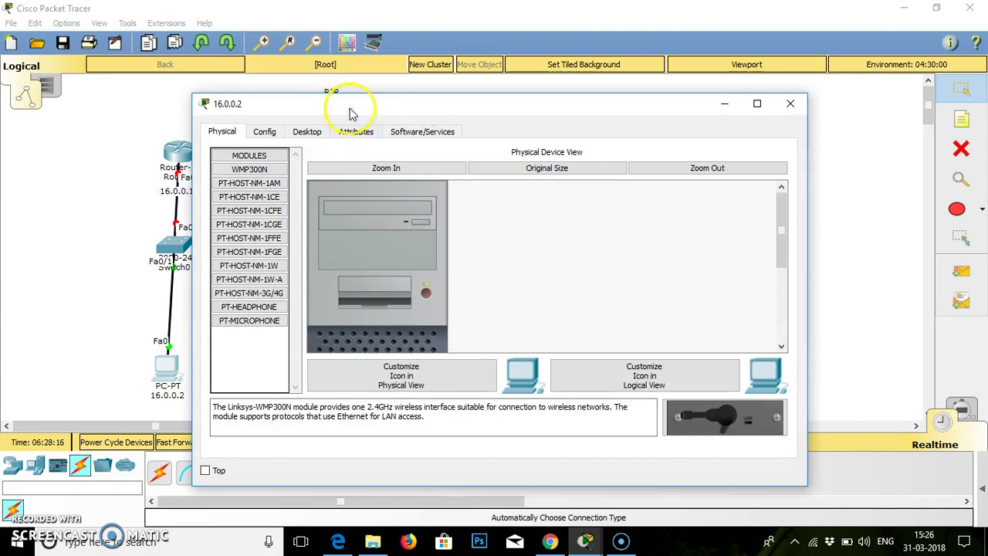
{"action": "left_click", "coordinate": [310, 133]}
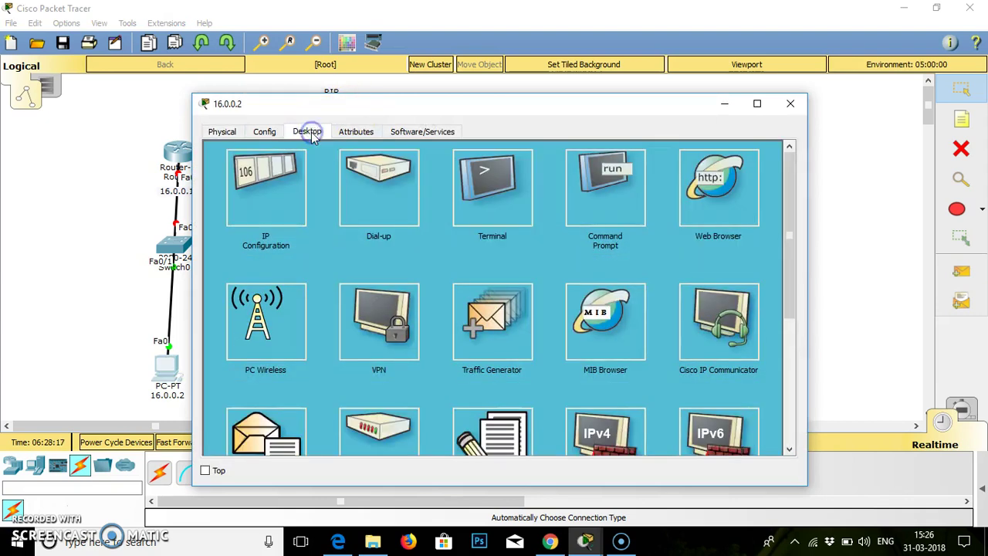
{"action": "left_click", "coordinate": [266, 174]}
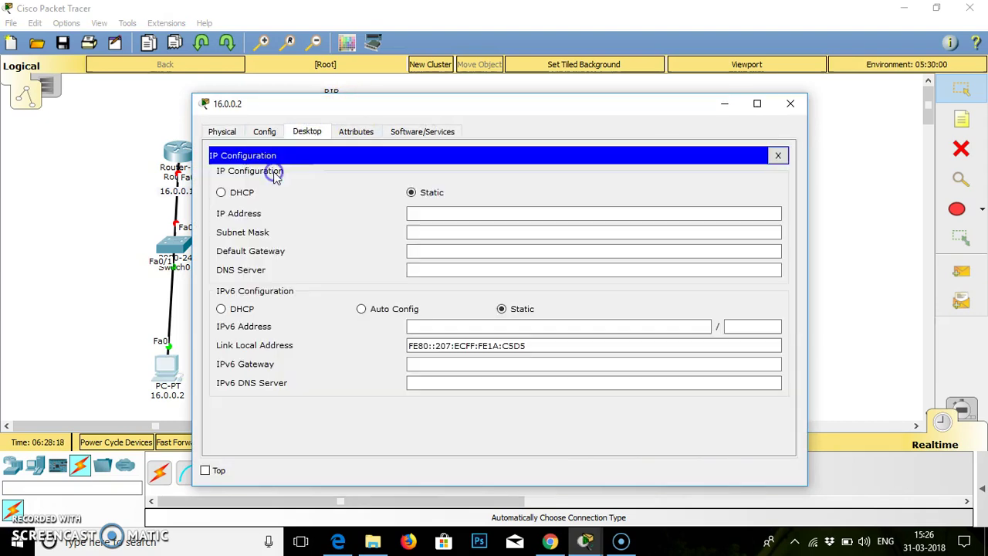
{"action": "left_click", "coordinate": [436, 215]}
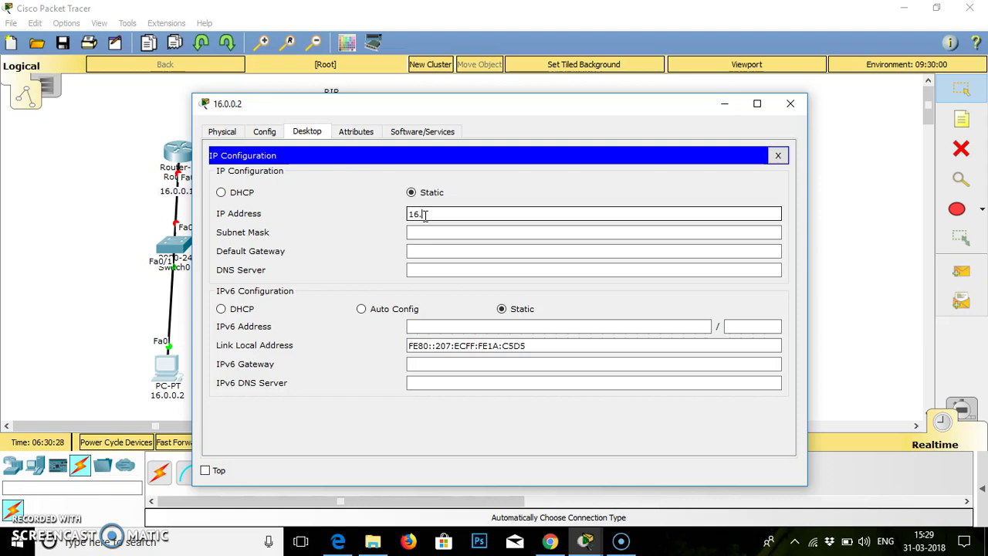
{"action": "type", "text": ".0.2"}
{"action": "left_click", "coordinate": [448, 232]}
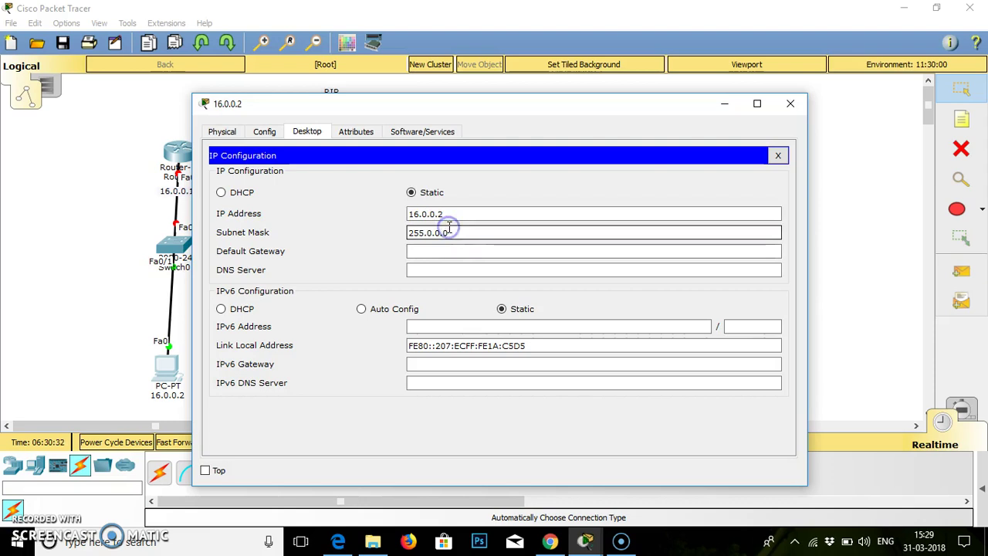
{"action": "left_click", "coordinate": [427, 252]}
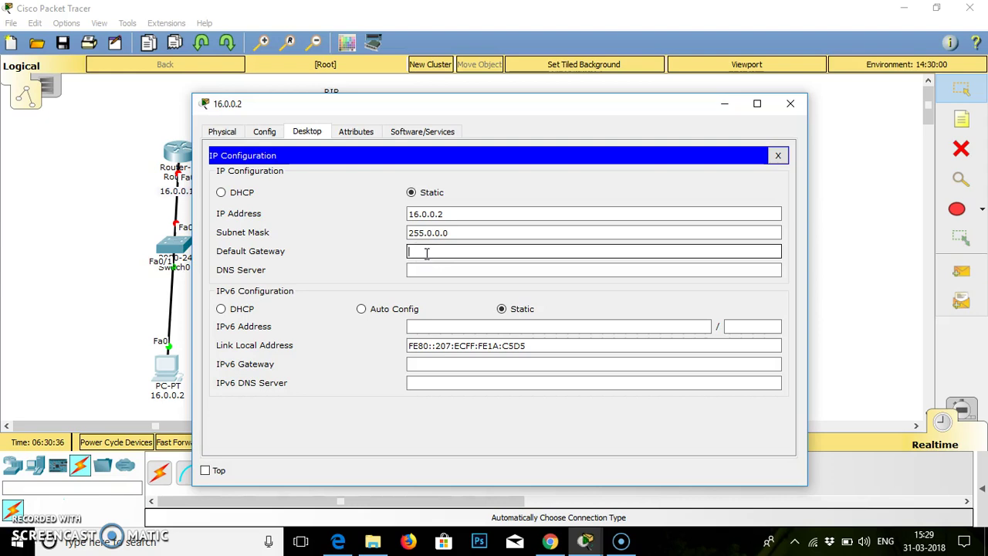
{"action": "type", "text": "16.0.0.1"}
{"action": "left_click", "coordinate": [787, 106]}
Step: In the middle PC's IP Configuration, enter 17.0.0.2, mask 255.0.0.0 and gateway 17.0.0.1
{"action": "left_click", "coordinate": [313, 368]}
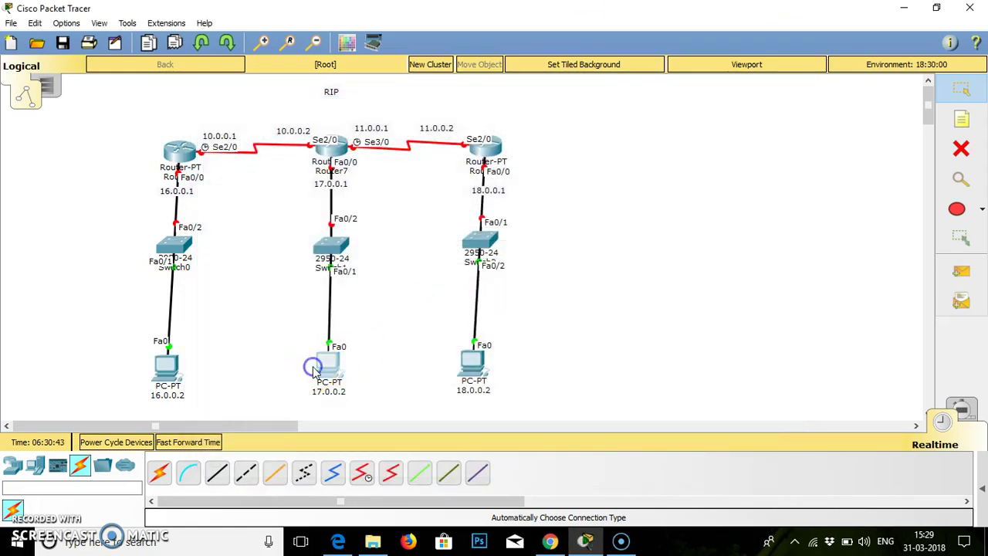
{"action": "left_click", "coordinate": [307, 131]}
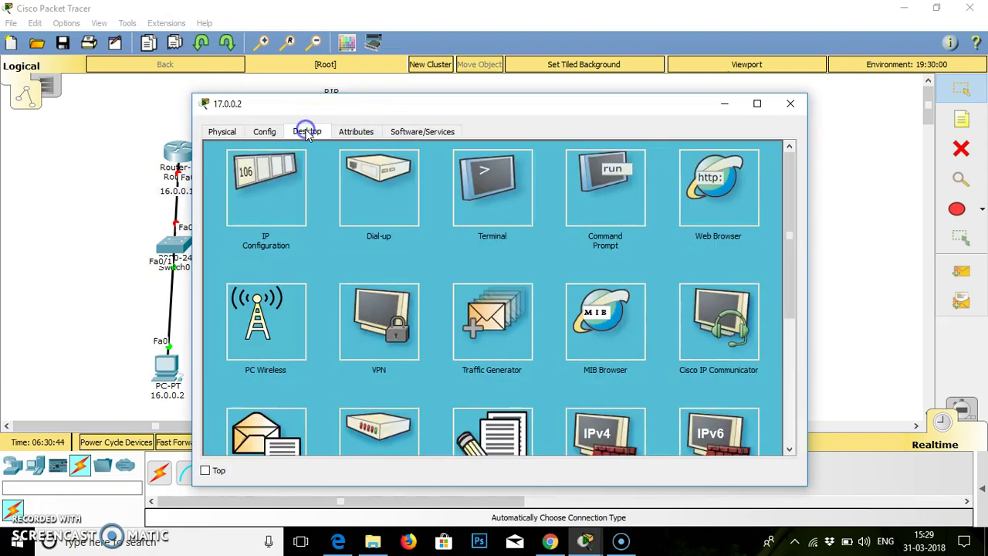
{"action": "left_click", "coordinate": [267, 185]}
{"action": "left_click", "coordinate": [444, 210]}
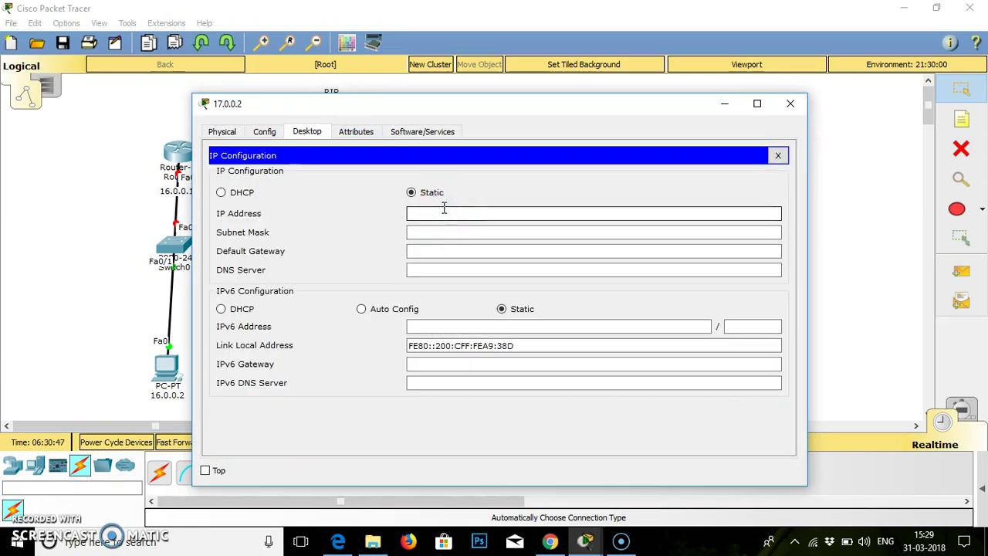
{"action": "type", "text": "17.0.0.2"}
{"action": "left_click", "coordinate": [435, 232]}
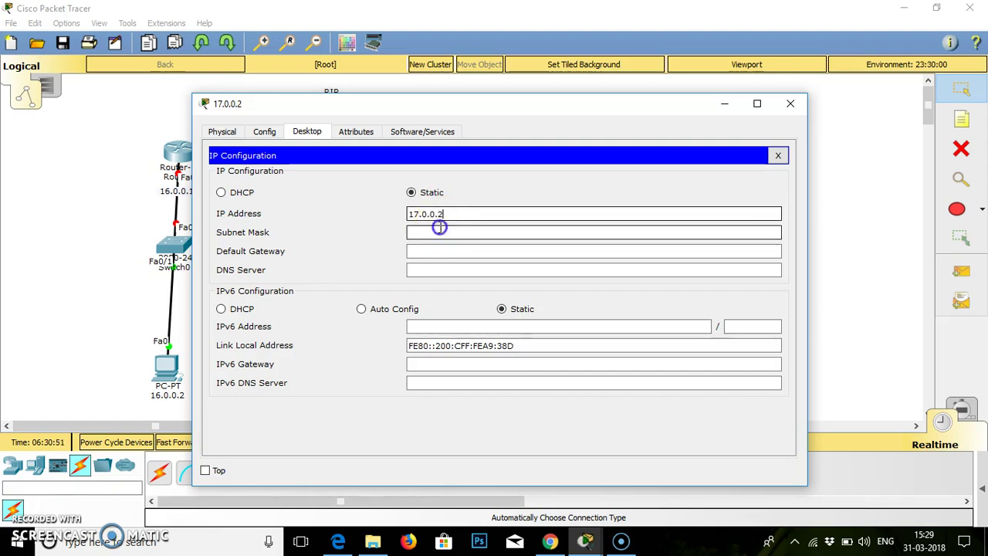
{"action": "left_click", "coordinate": [440, 251]}
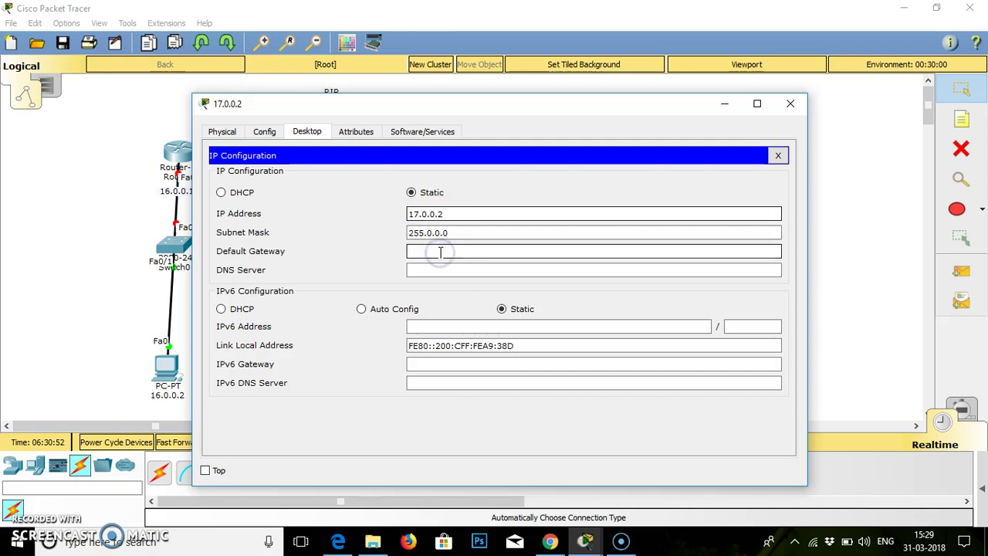
{"action": "type", "text": "17"}
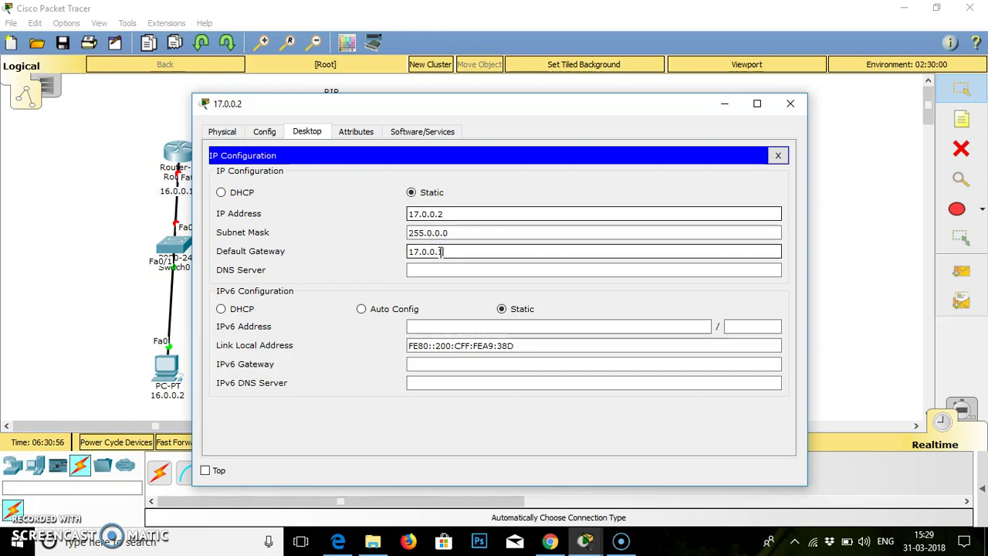
{"action": "type", "text": ".0.0.1"}
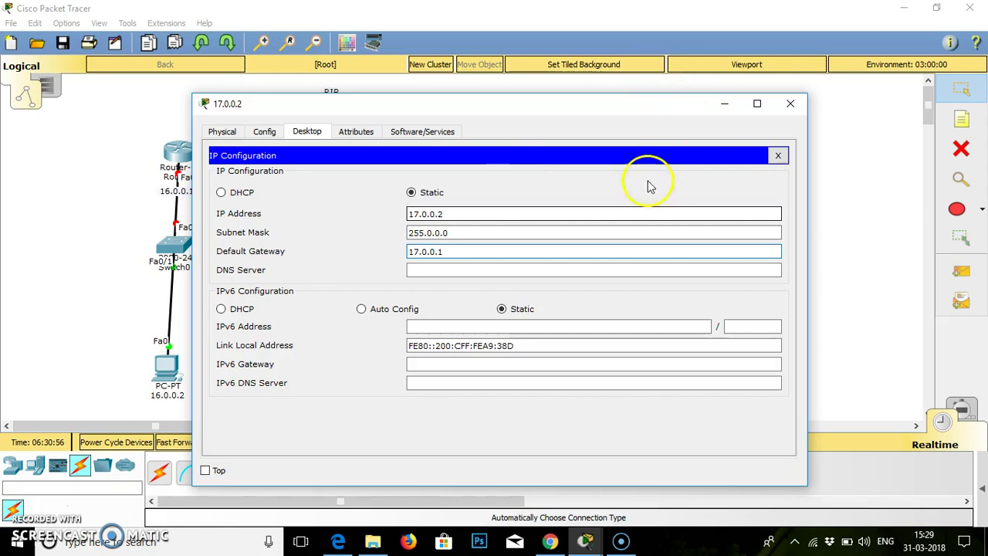
{"action": "left_click", "coordinate": [790, 107]}
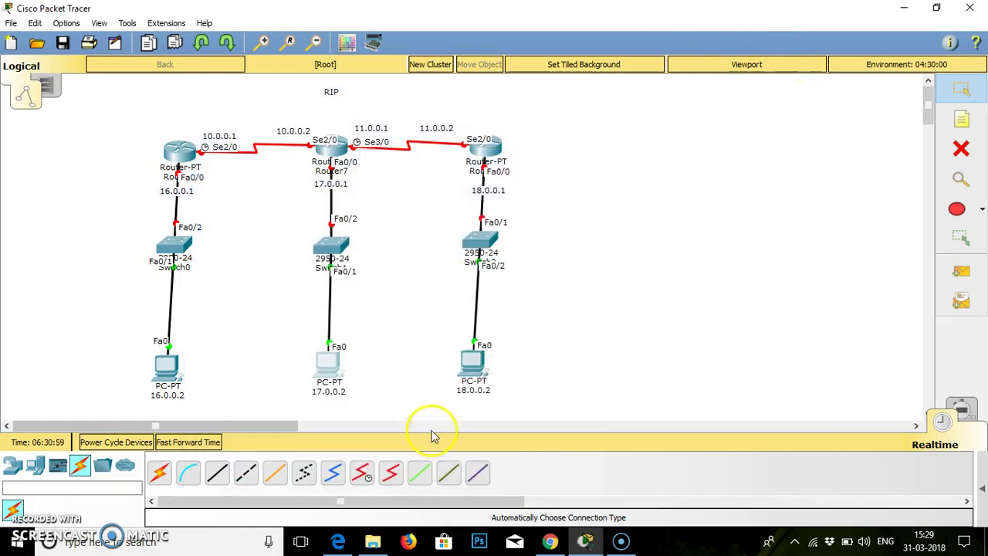
Step: In the right PC's IP Configuration, enter 18.0.0.2, mask 255.0.0.0 and gateway 18.0.0.1
{"action": "left_click", "coordinate": [473, 359]}
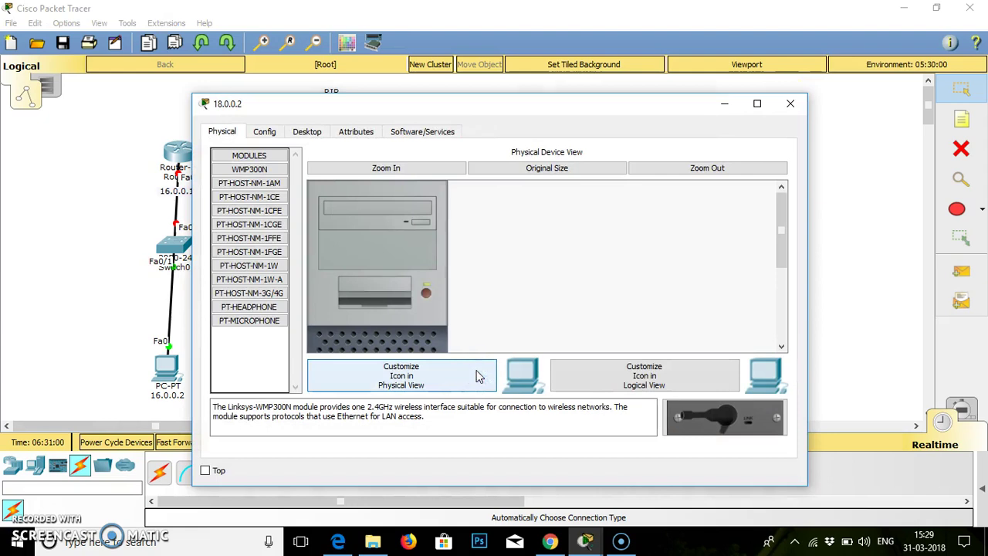
{"action": "left_click", "coordinate": [307, 132]}
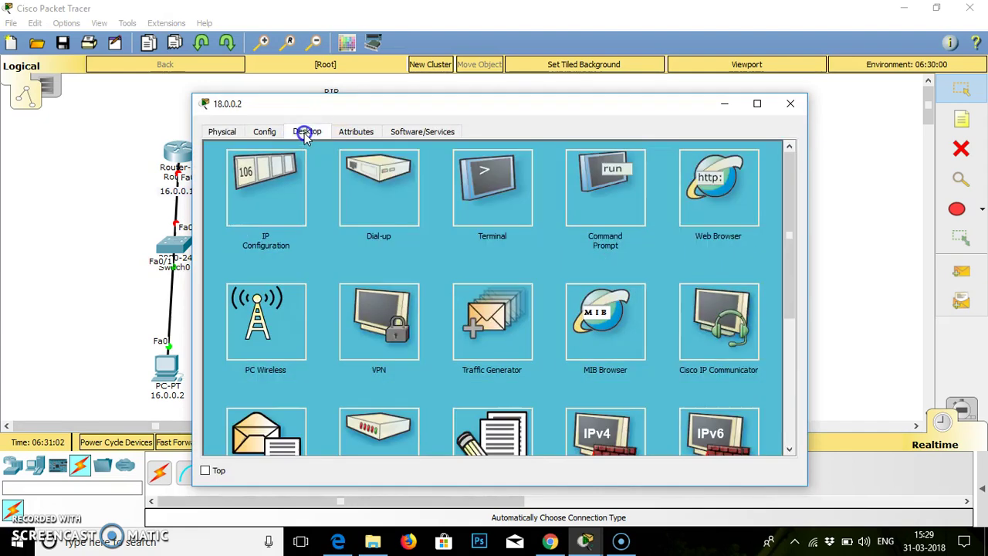
{"action": "left_click", "coordinate": [294, 181]}
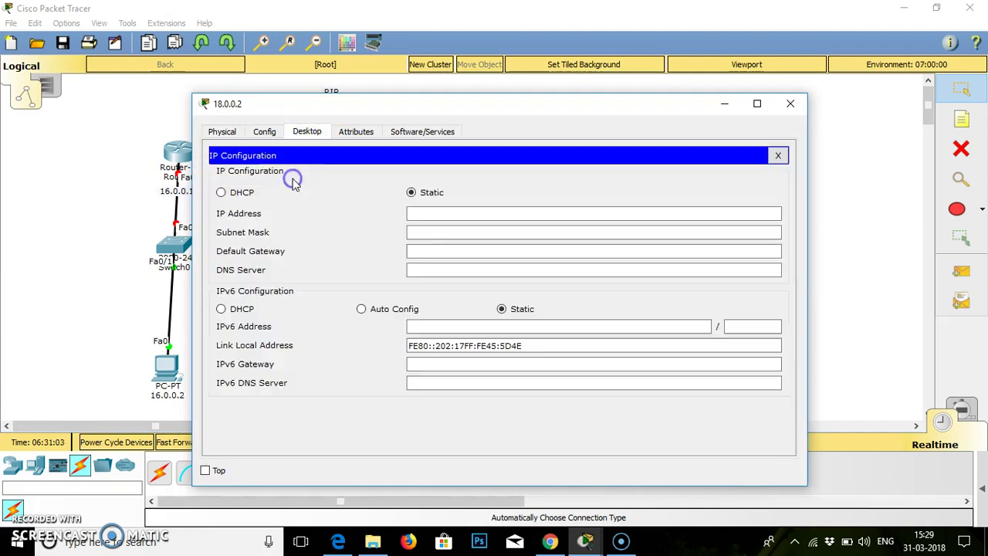
{"action": "left_click", "coordinate": [467, 214]}
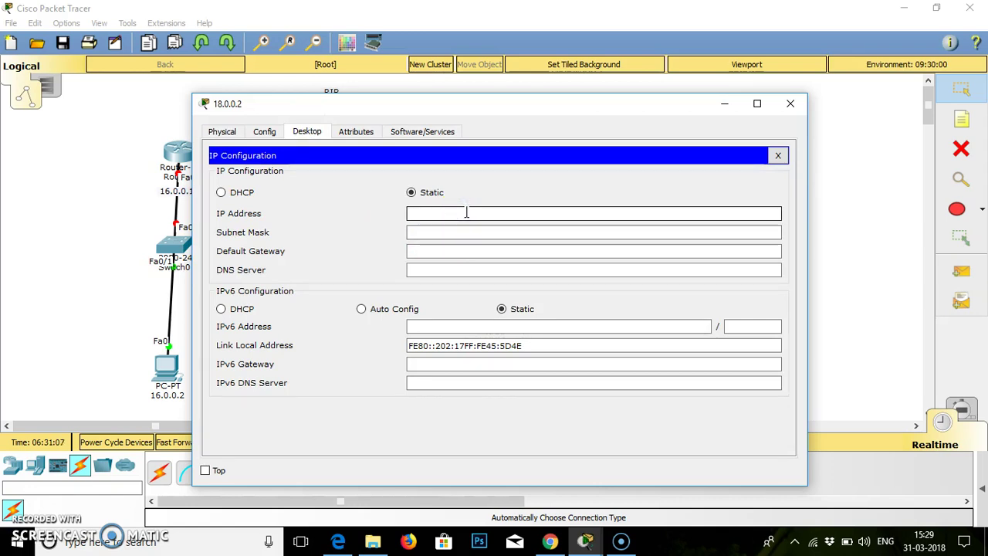
{"action": "type", "text": "18.0.0"}
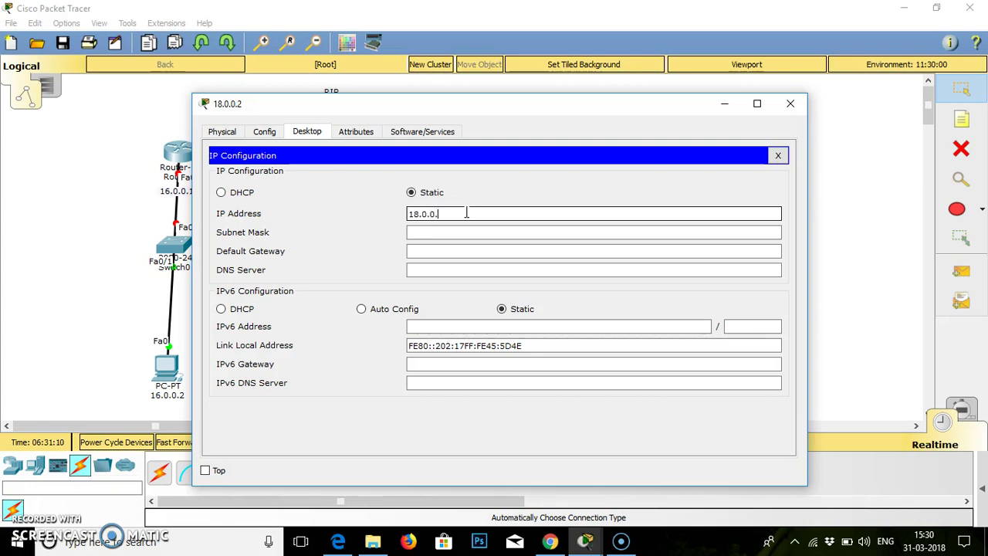
{"action": "type", "text": ".2"}
{"action": "left_click", "coordinate": [438, 234]}
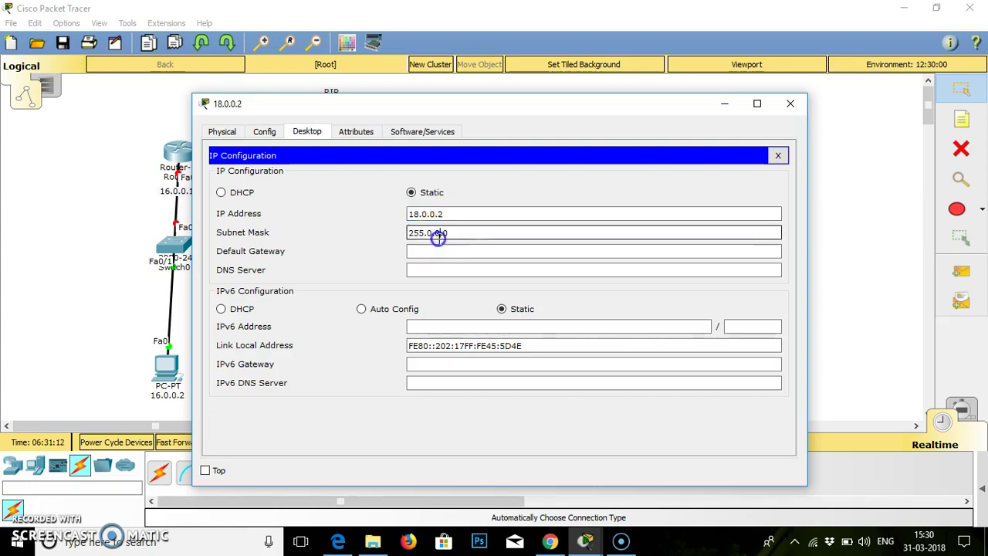
{"action": "left_click", "coordinate": [435, 250]}
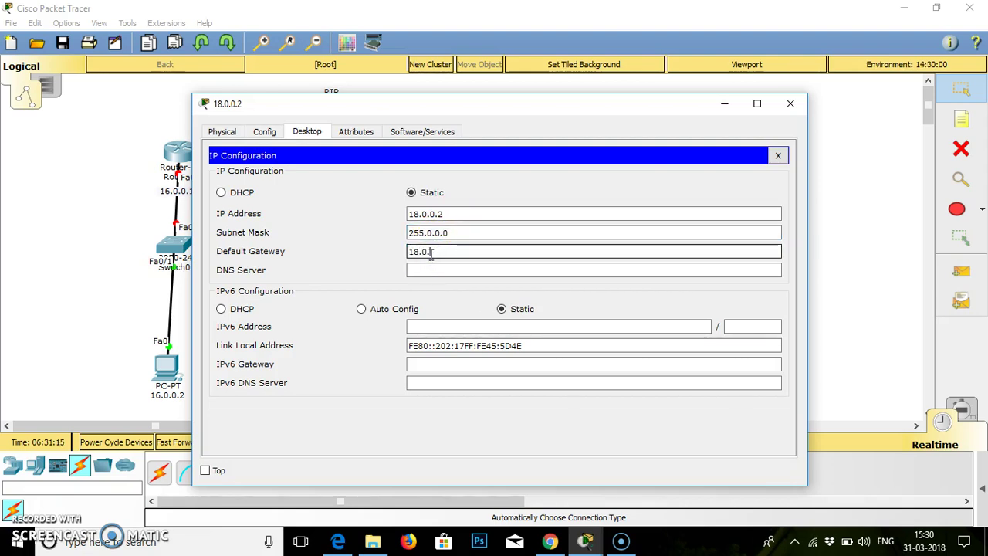
{"action": "type", "text": "18.0.0.1"}
{"action": "left_click", "coordinate": [790, 103]}
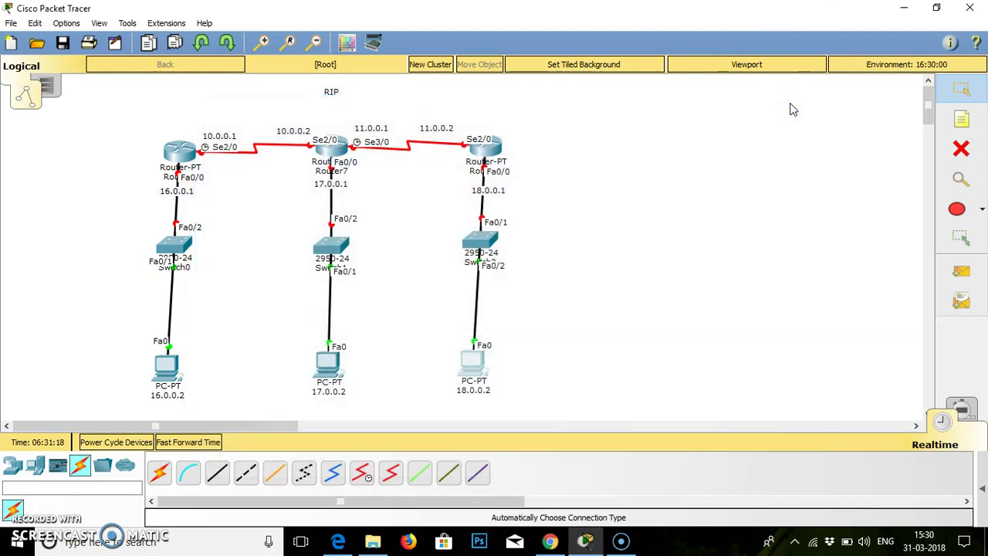
Step: Set Router6's Serial2/0 to 10.0.0.1/255.0.0.0 with clock rate 64000 and turn it on
{"action": "left_click", "coordinate": [173, 154]}
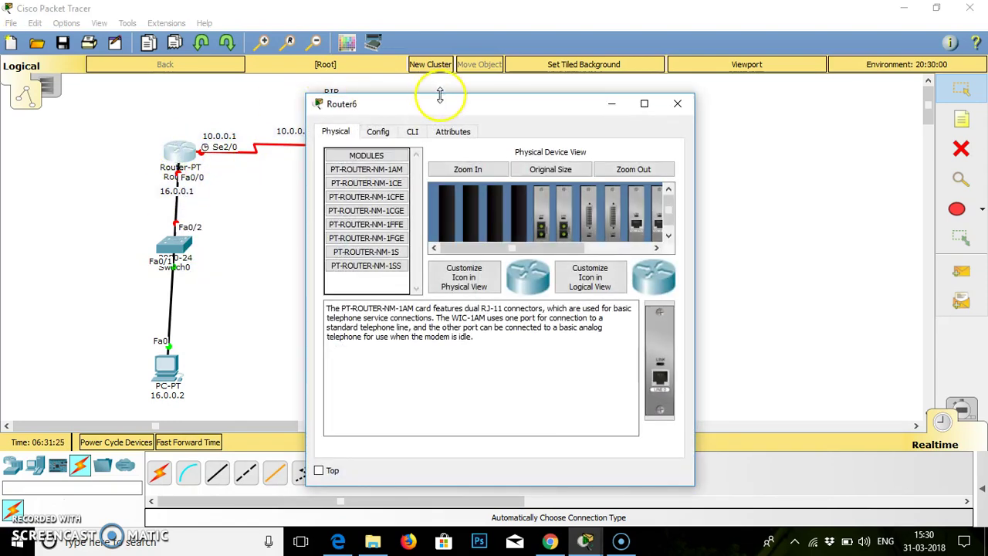
{"action": "left_click_drag", "start_coordinate": [445, 102], "coordinate": [654, 87]}
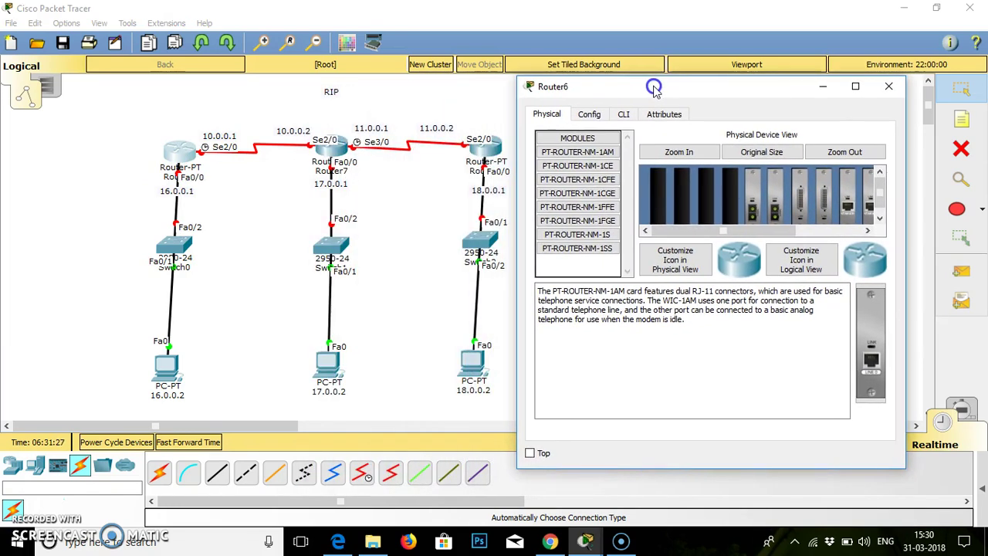
{"action": "left_click", "coordinate": [623, 113]}
{"action": "left_click", "coordinate": [600, 114]}
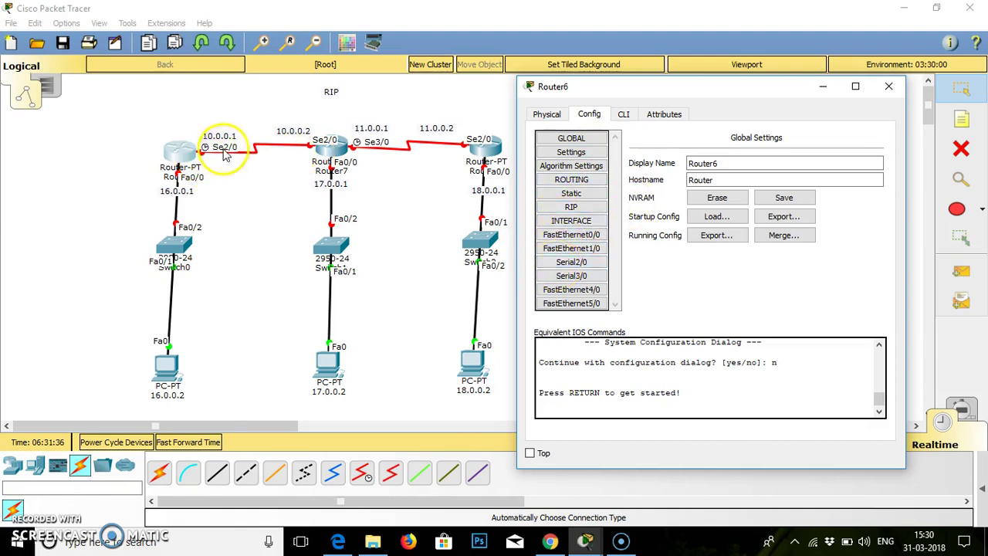
{"action": "left_click", "coordinate": [575, 264]}
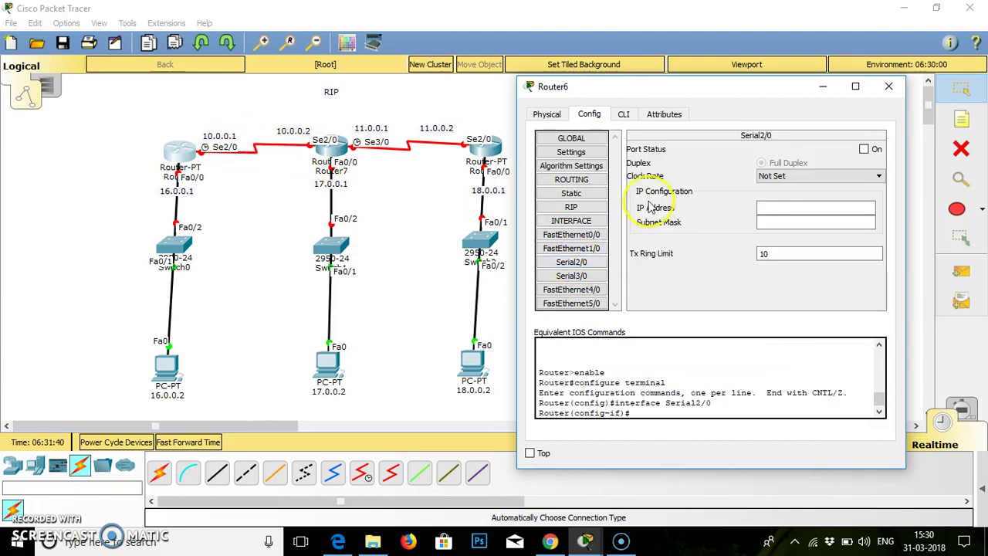
{"action": "left_click", "coordinate": [774, 202]}
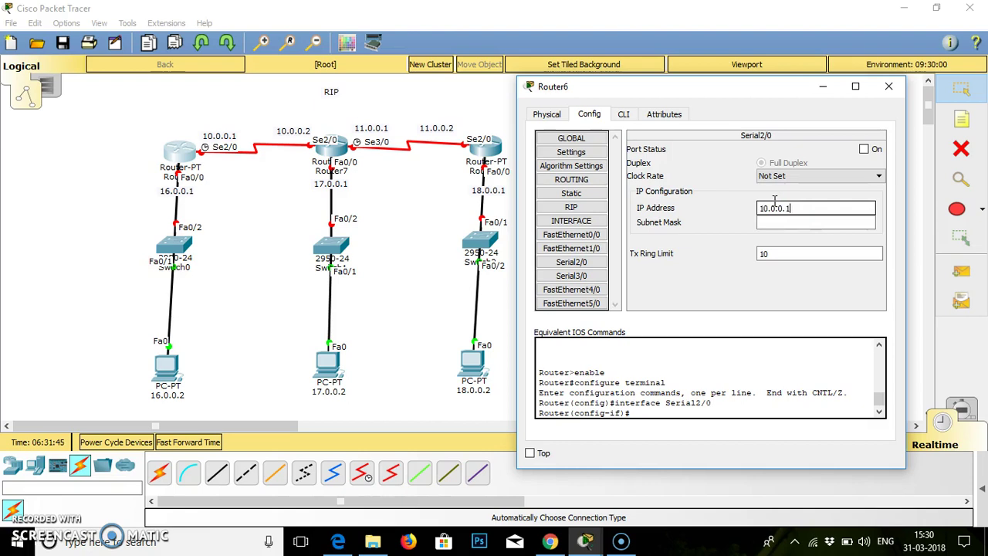
{"action": "left_click", "coordinate": [784, 222]}
{"action": "left_click", "coordinate": [784, 221]}
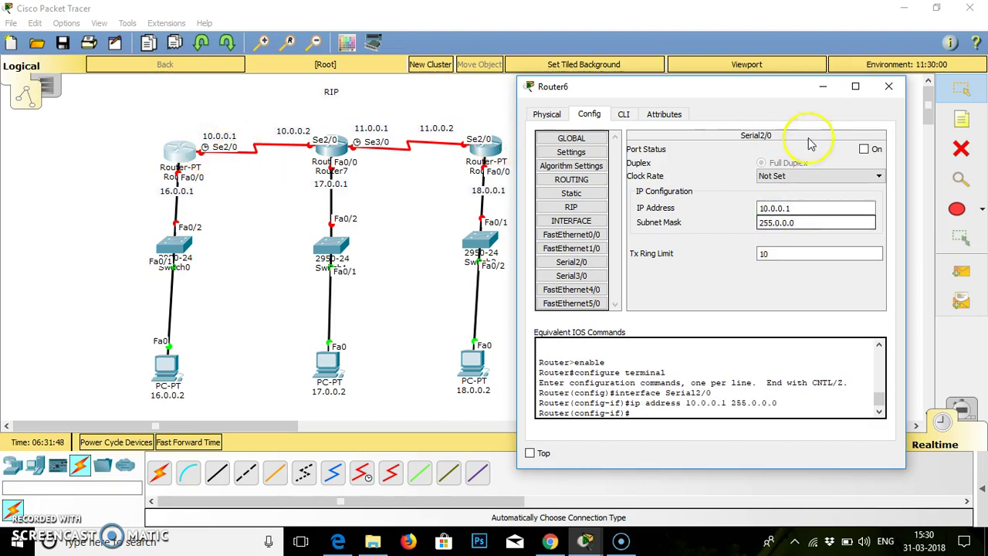
{"action": "left_click", "coordinate": [878, 176]}
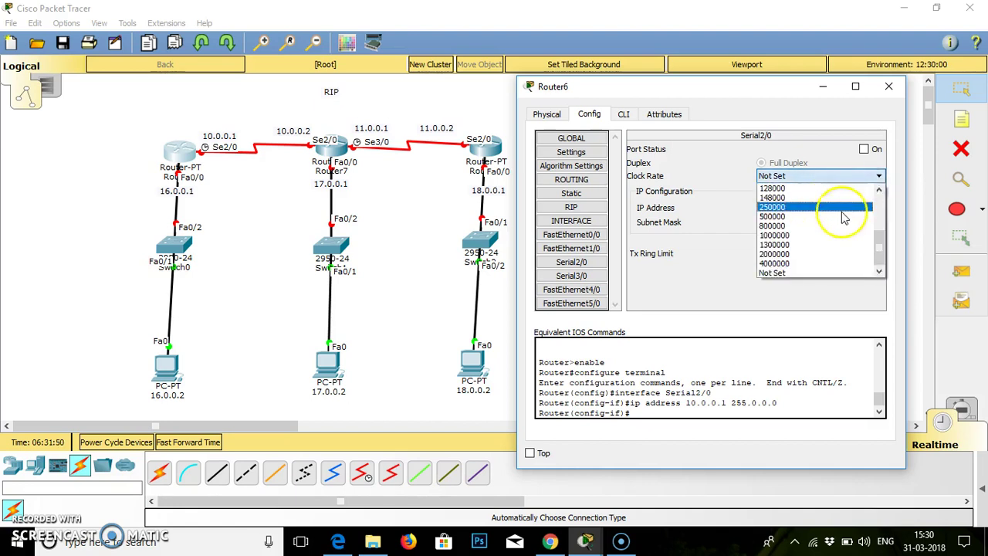
{"action": "left_click_drag", "start_coordinate": [883, 247], "coordinate": [871, 228]}
{"action": "left_click", "coordinate": [787, 209]}
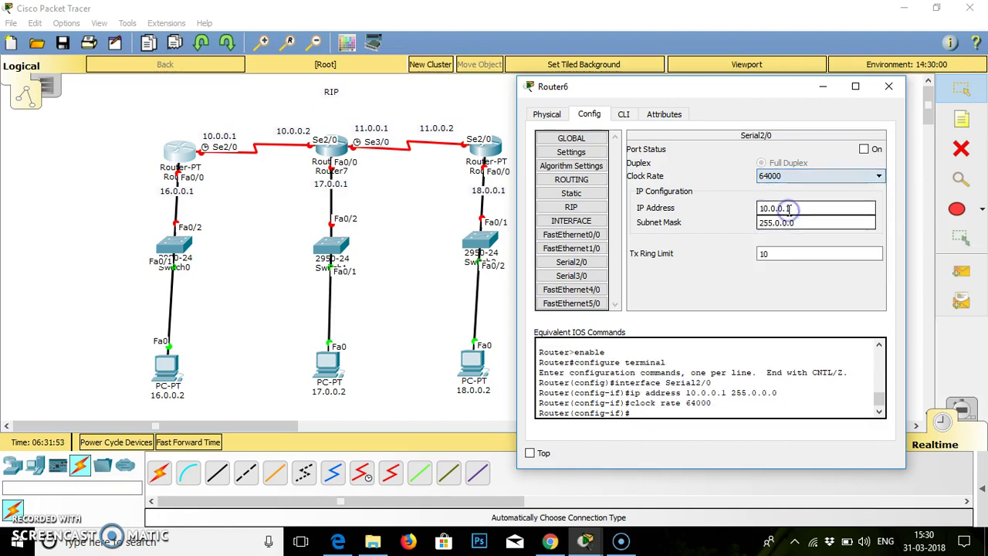
{"action": "left_click", "coordinate": [864, 149]}
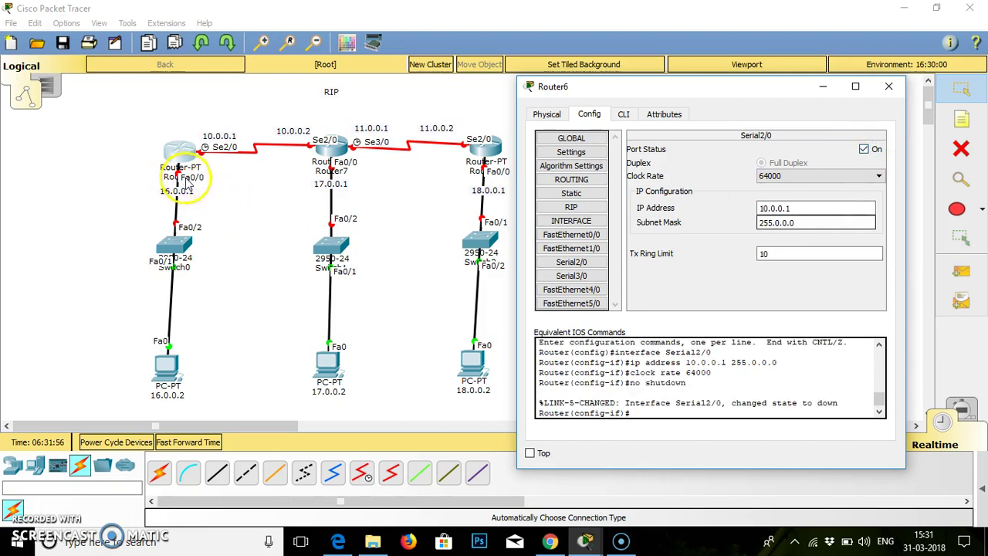
Step: Set Router6's FastEthernet0/0 to 16.0.0.1/255.0.0.0, turn it on, and close the window
{"action": "left_click", "coordinate": [579, 235]}
{"action": "left_click", "coordinate": [784, 223]}
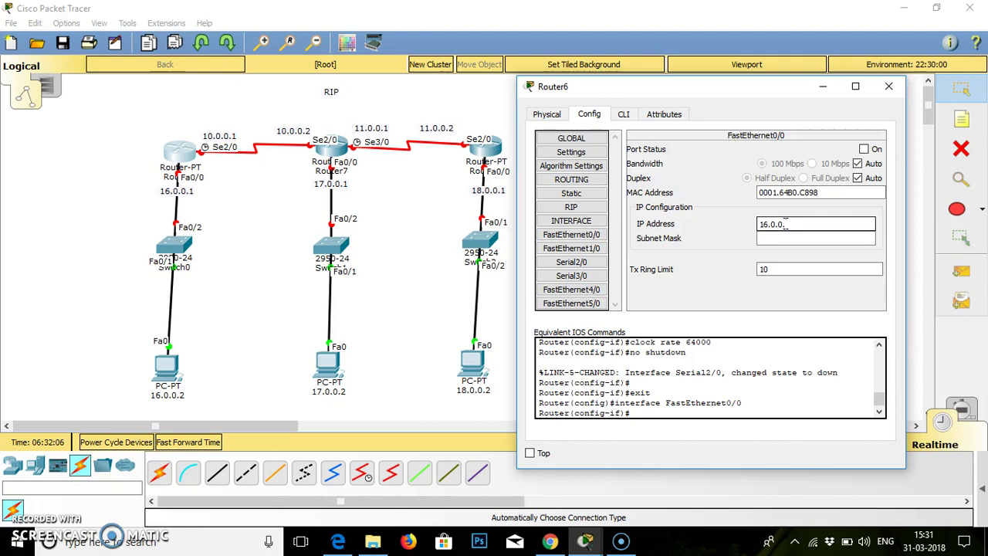
{"action": "left_click", "coordinate": [784, 238]}
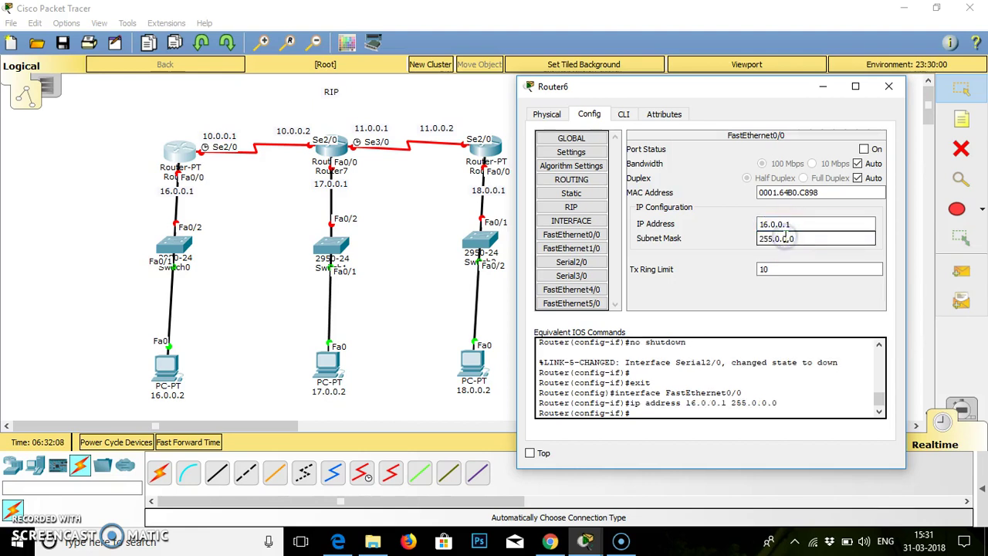
{"action": "left_click", "coordinate": [864, 149]}
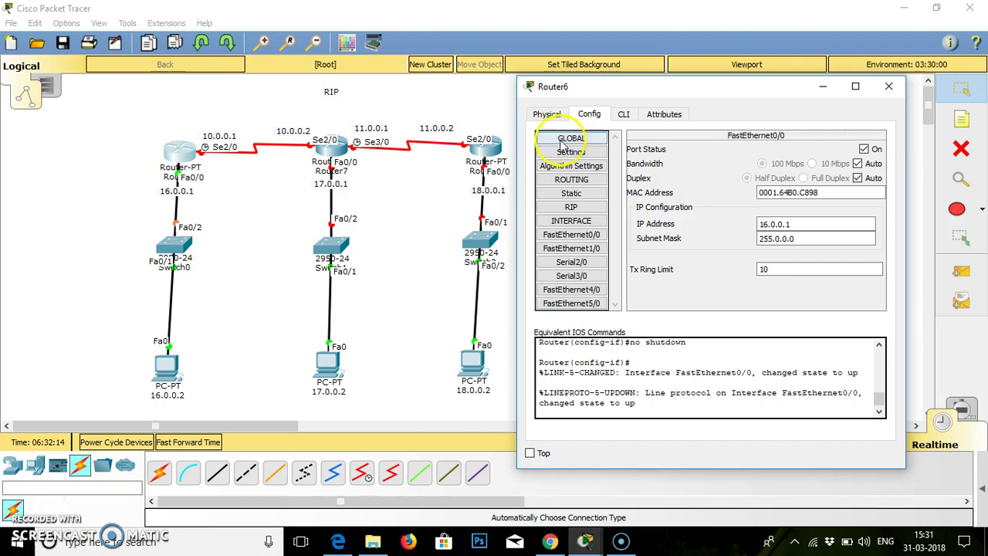
{"action": "left_click", "coordinate": [890, 87]}
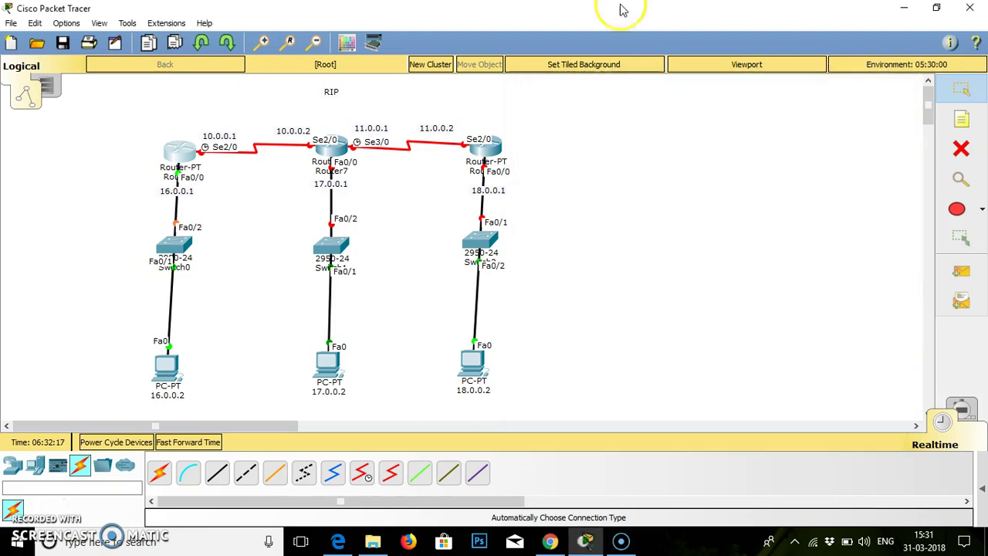
Step: Set Router7's Serial2/0 to 10.0.0.2/255.0.0.0 and turn the port on
{"action": "left_click", "coordinate": [340, 155]}
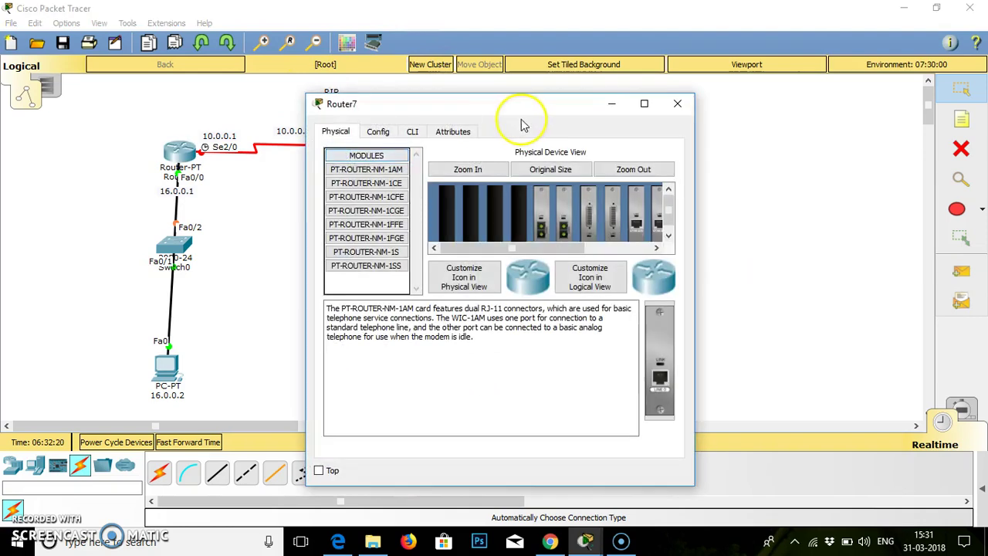
{"action": "left_click_drag", "start_coordinate": [494, 97], "coordinate": [745, 93]}
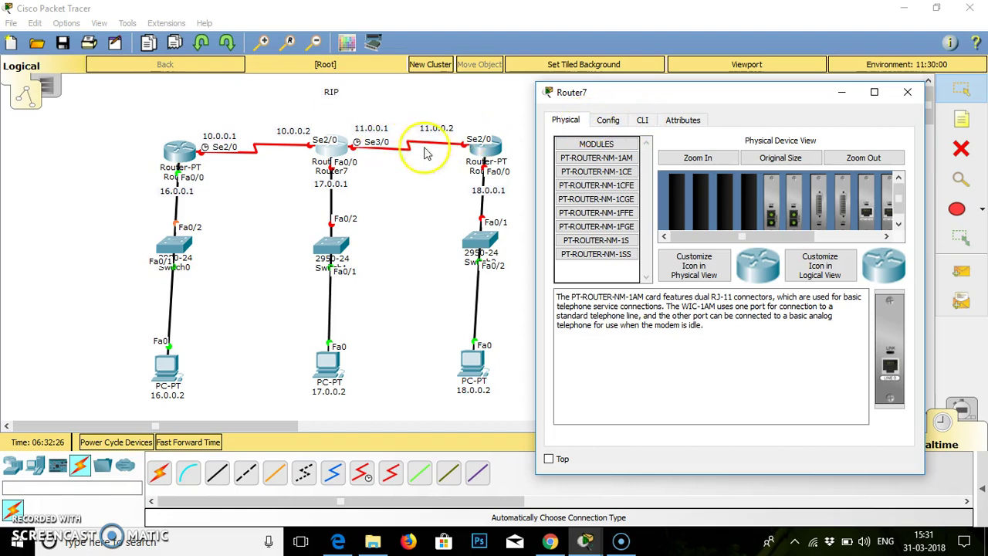
{"action": "left_click", "coordinate": [606, 118]}
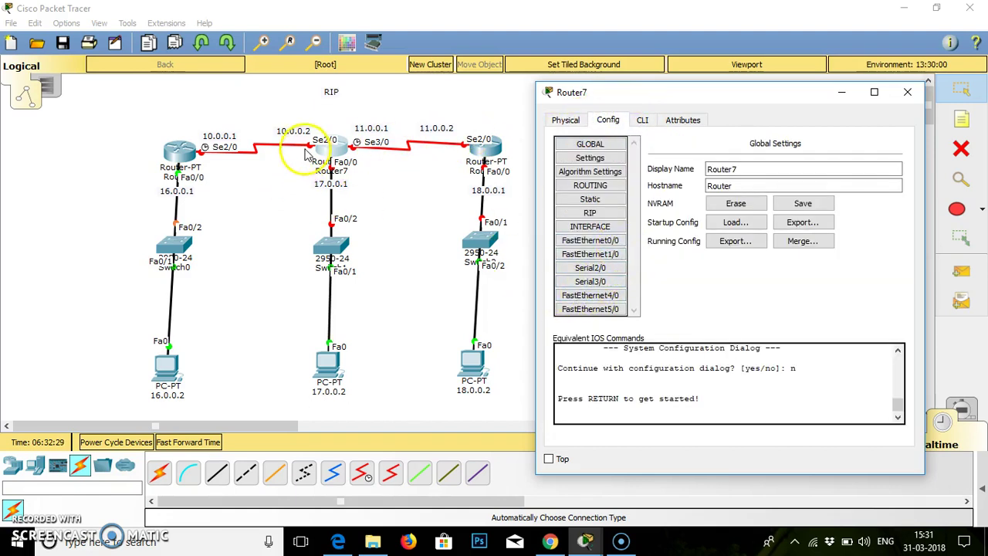
{"action": "left_click", "coordinate": [591, 268]}
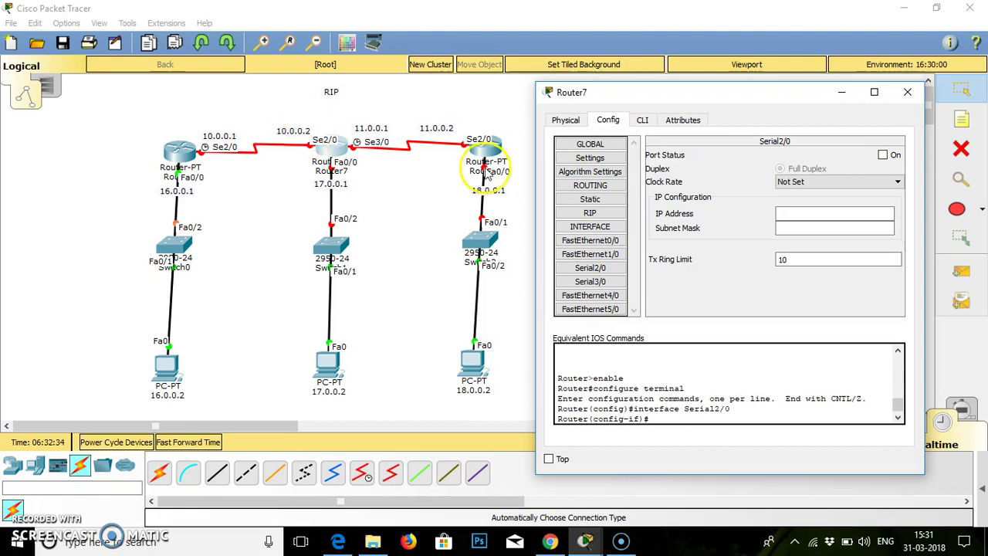
{"action": "left_click", "coordinate": [812, 210]}
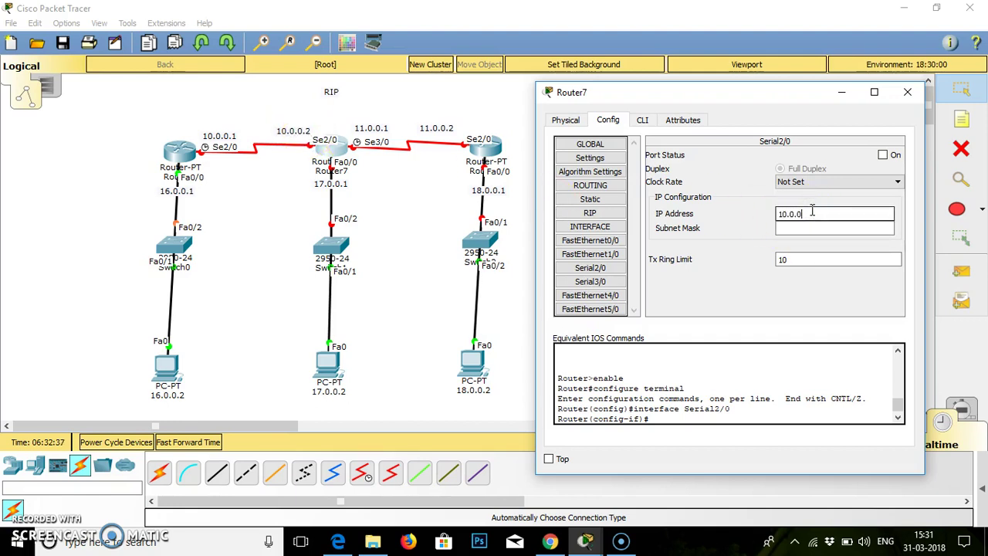
{"action": "left_click", "coordinate": [810, 227]}
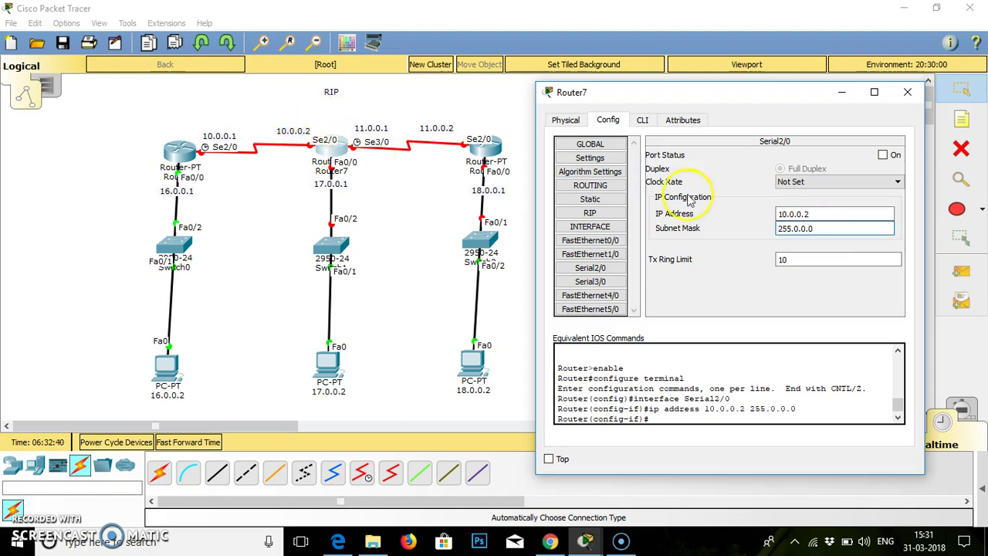
{"action": "left_click", "coordinate": [883, 156]}
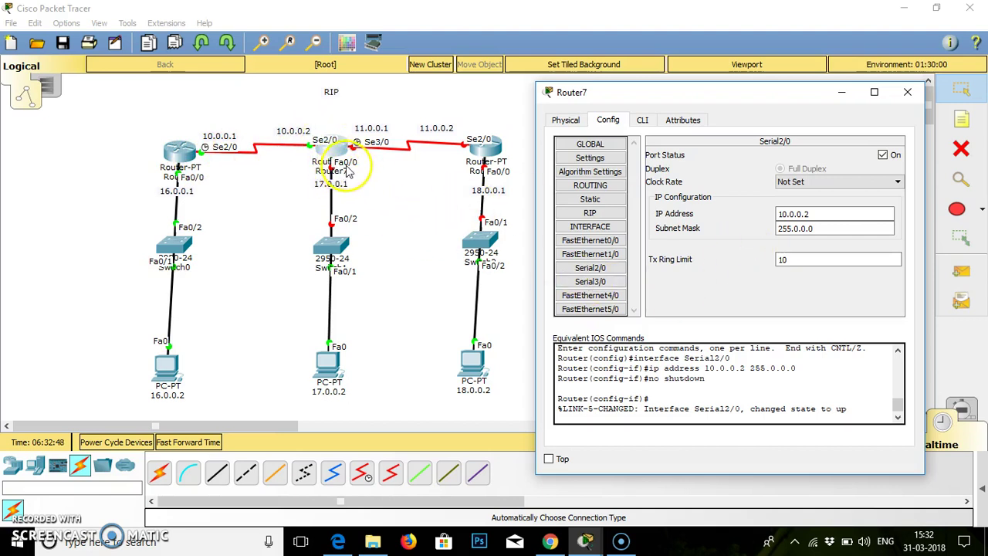
Step: Set Router7's FastEthernet0/0 to 17.0.0.1/255.0.0.0 and turn the port on
{"action": "left_click", "coordinate": [600, 241]}
{"action": "left_click", "coordinate": [810, 228]}
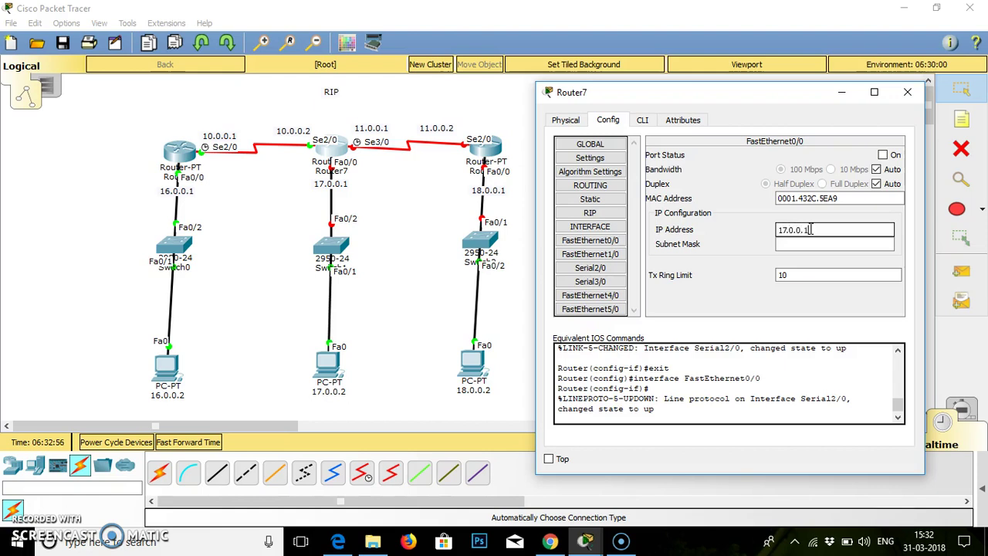
{"action": "type", "text": "17.0.0.1"}
{"action": "left_click", "coordinate": [818, 245]}
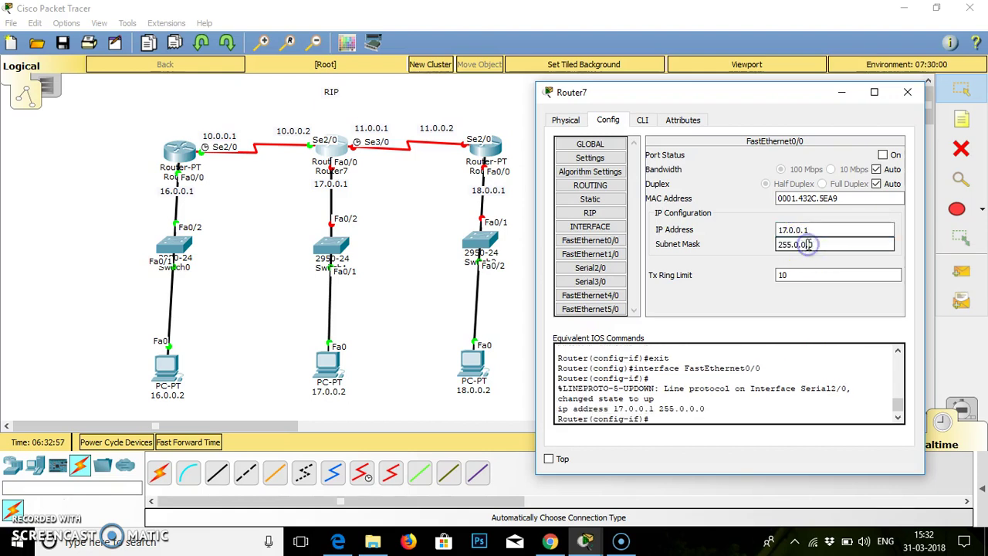
{"action": "left_click", "coordinate": [882, 155]}
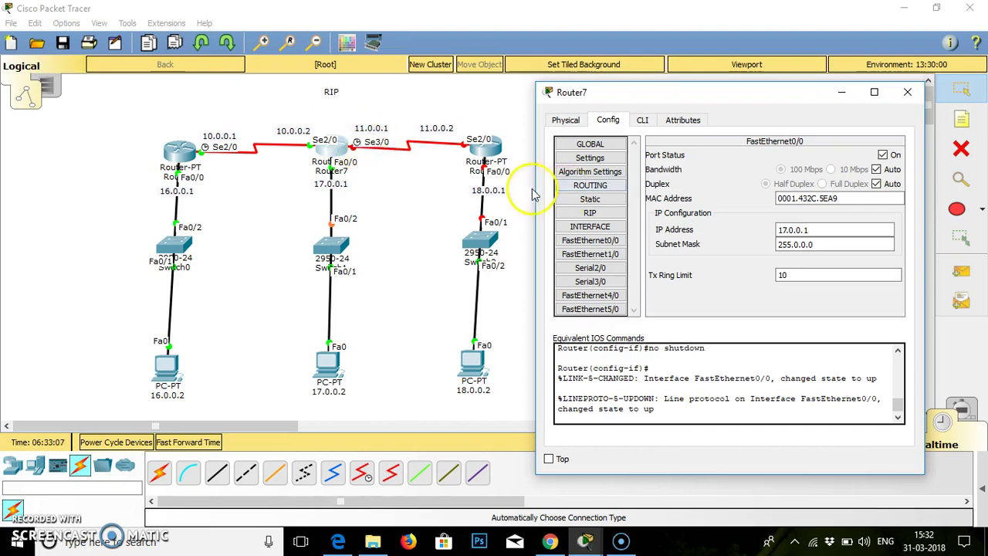
Step: Give Router7's Serial3/0 mask 255.0.0.0 and clock rate 64000, turn it on, and close
{"action": "left_click", "coordinate": [591, 281]}
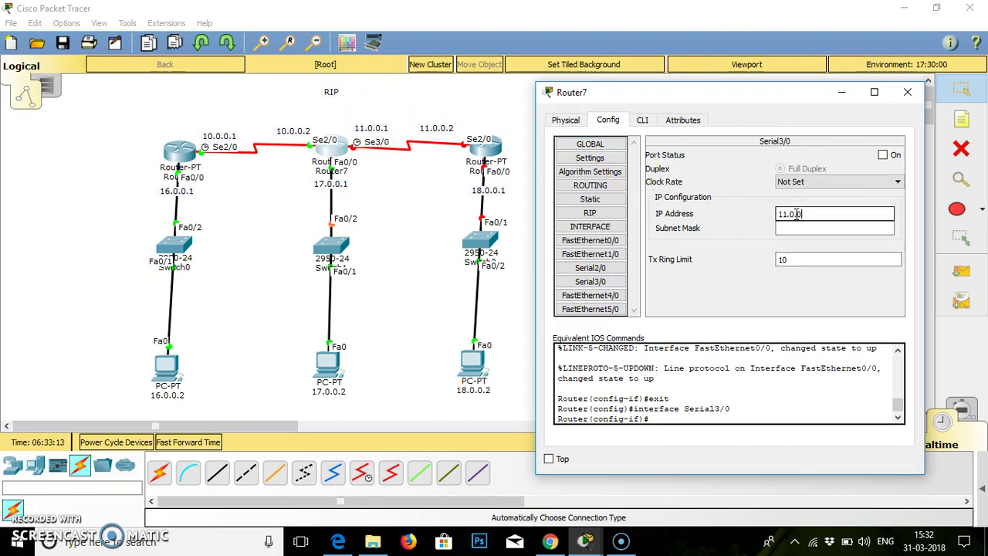
{"action": "left_click", "coordinate": [803, 228]}
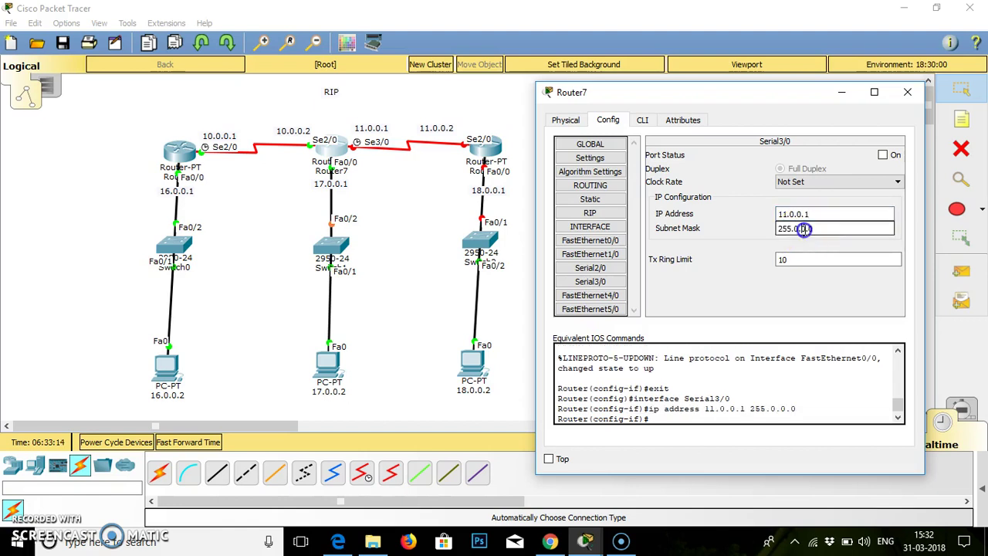
{"action": "left_click", "coordinate": [899, 181]}
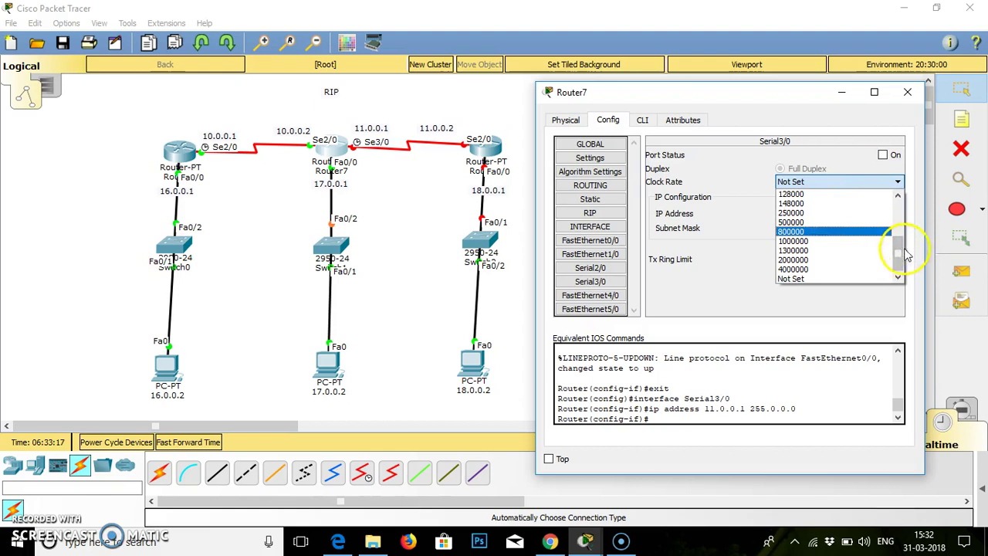
{"action": "scroll", "coordinate": [899, 251], "scroll_direction": "up", "scroll_amount": 3}
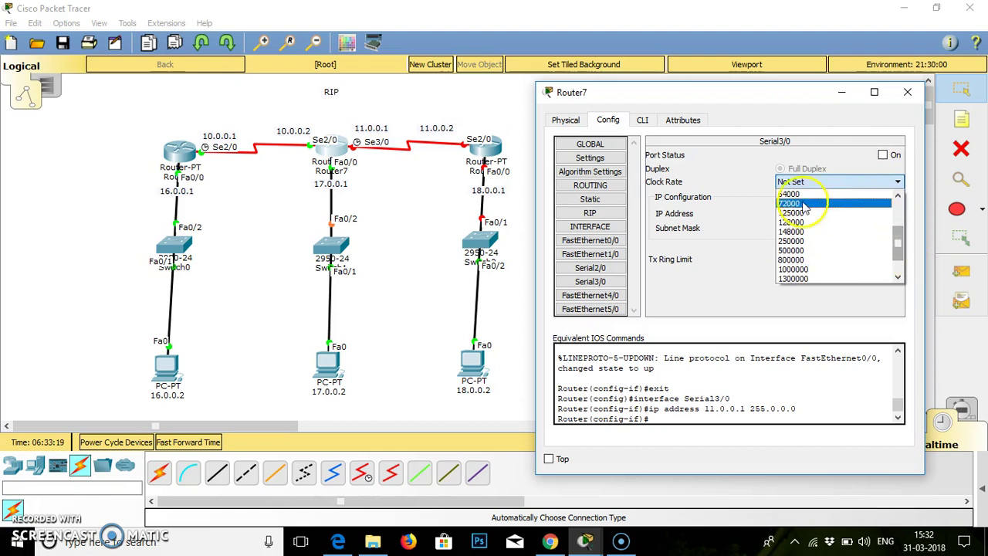
{"action": "left_click", "coordinate": [795, 194]}
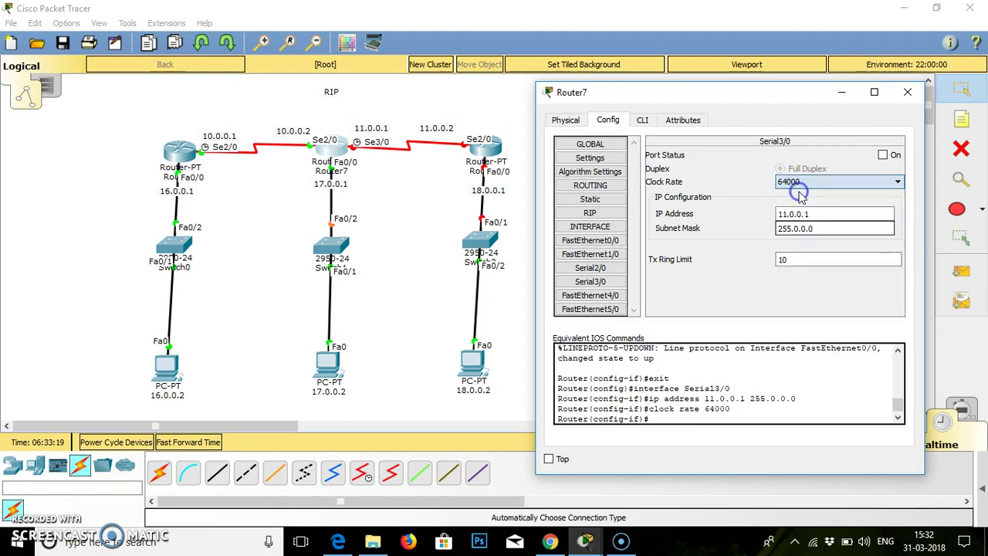
{"action": "left_click", "coordinate": [882, 155]}
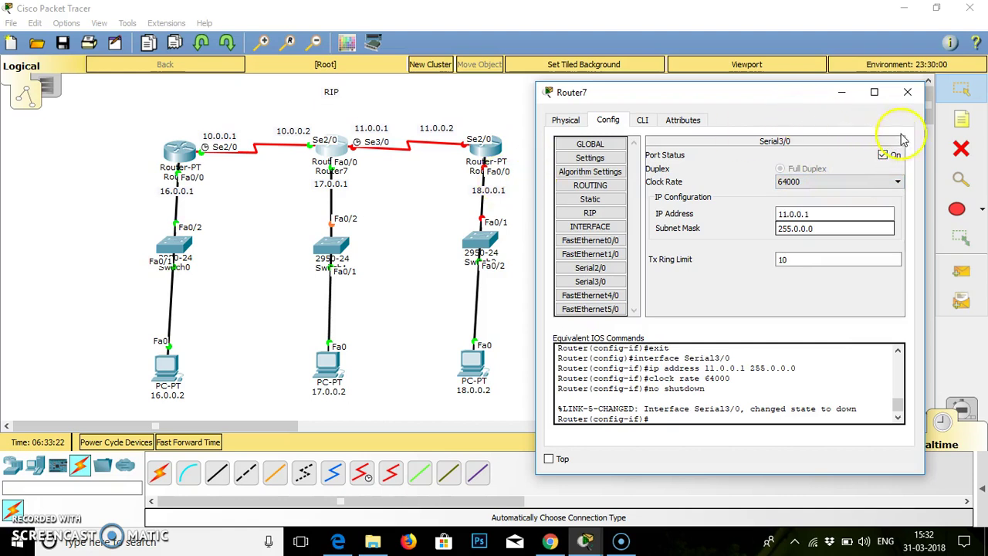
{"action": "left_click", "coordinate": [908, 94]}
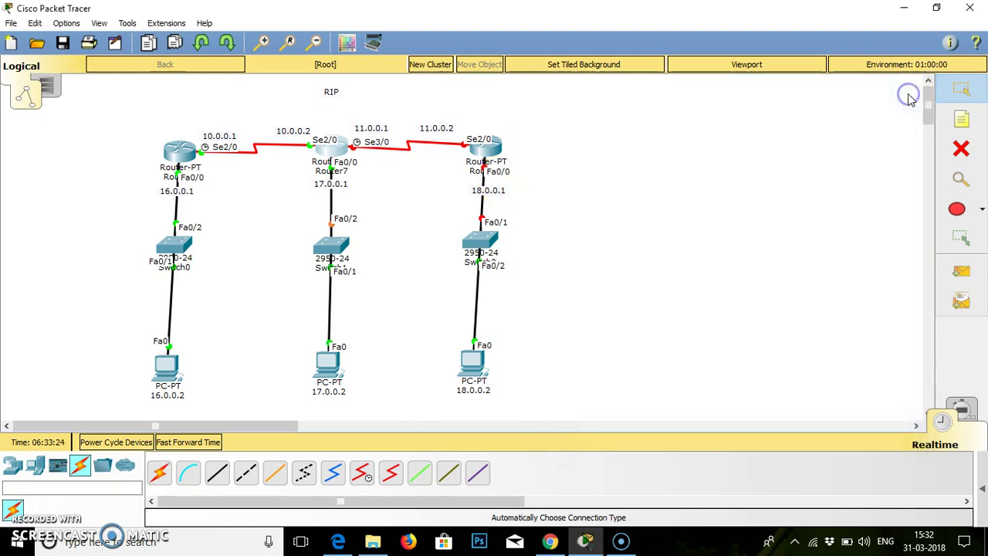
Step: Set Router8's Serial2/0 to 11.0.0.2/255.0.0.0 and bring the port up
{"action": "left_click", "coordinate": [486, 150]}
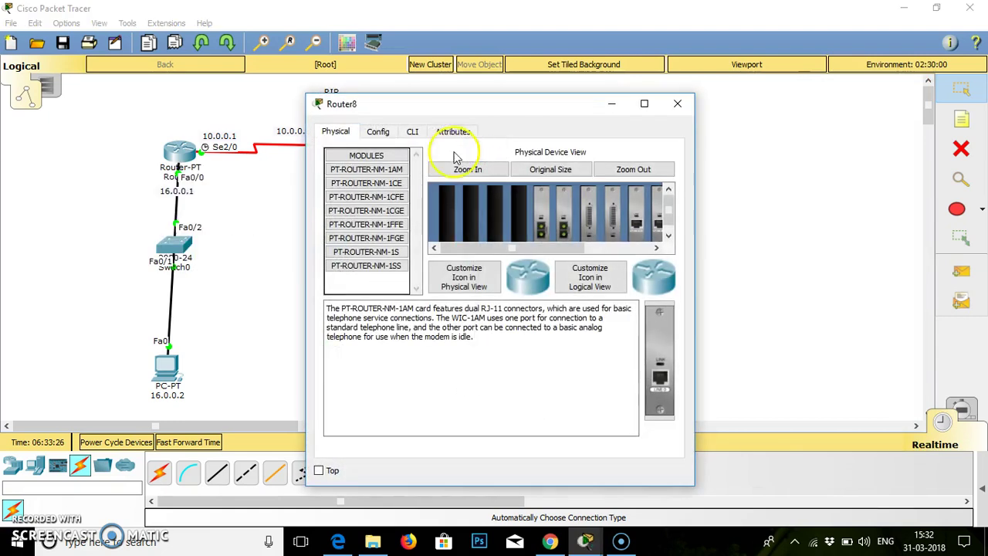
{"action": "left_click_drag", "start_coordinate": [480, 113], "coordinate": [684, 108]}
{"action": "left_click", "coordinate": [583, 126]}
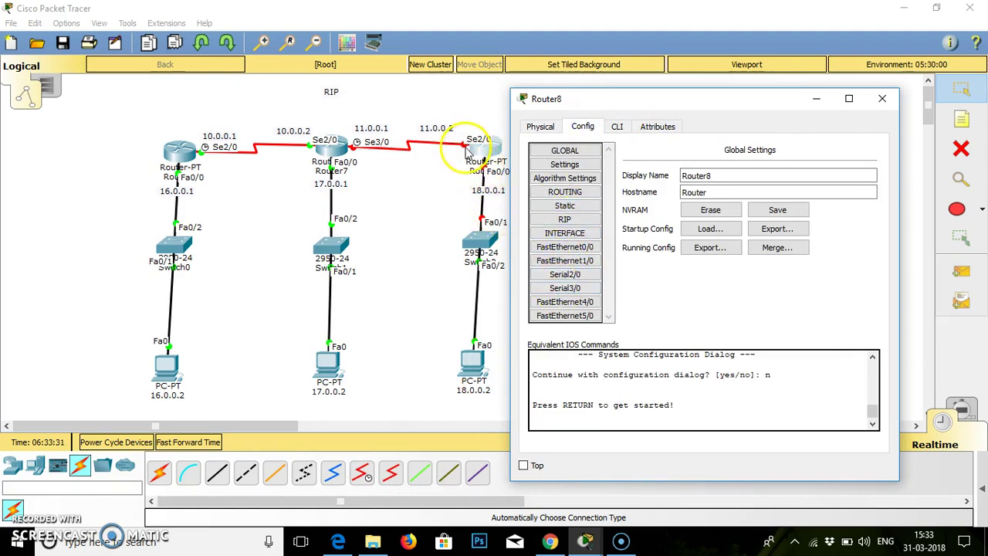
{"action": "left_click", "coordinate": [571, 277]}
{"action": "left_click", "coordinate": [762, 219]}
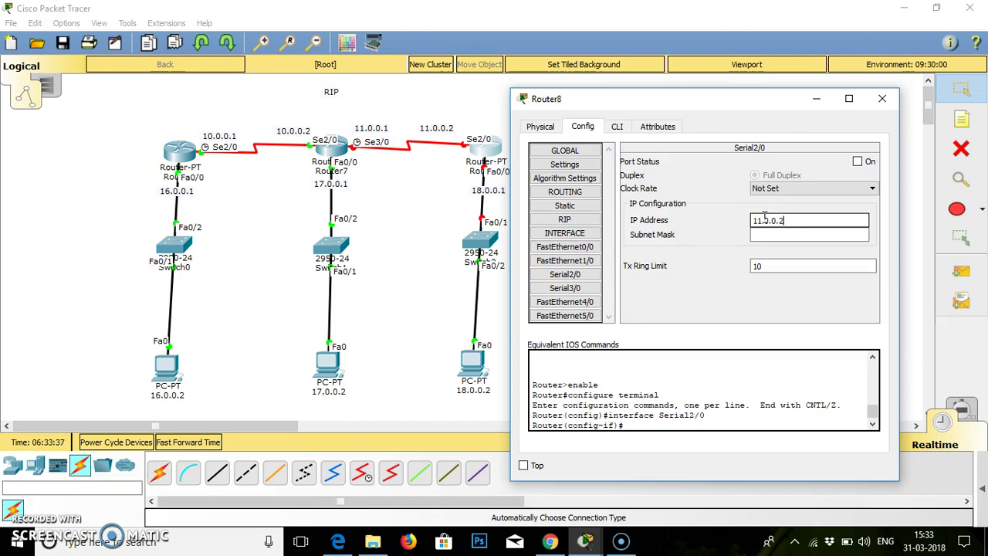
{"action": "type", "text": "11.0.0.2"}
{"action": "left_click", "coordinate": [784, 238]}
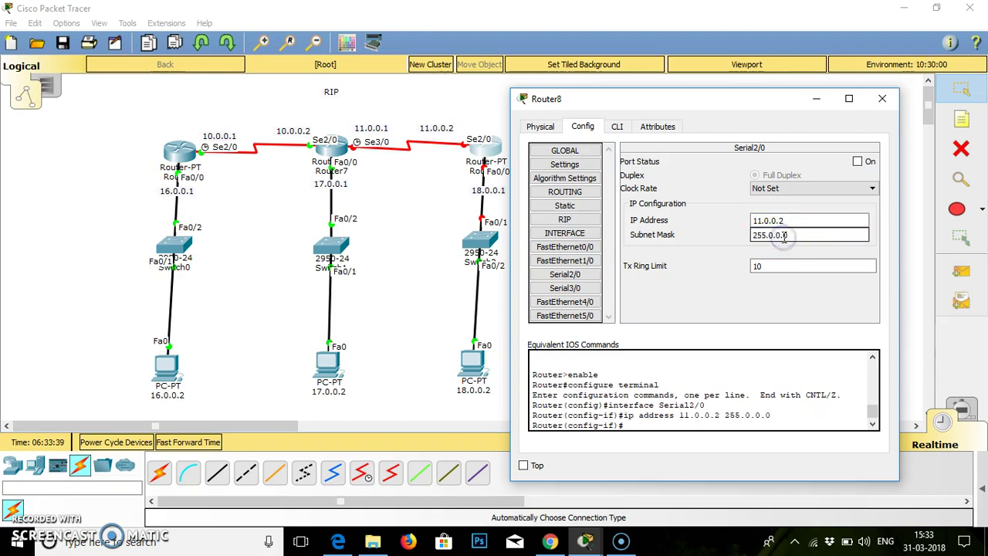
{"action": "left_click", "coordinate": [857, 162]}
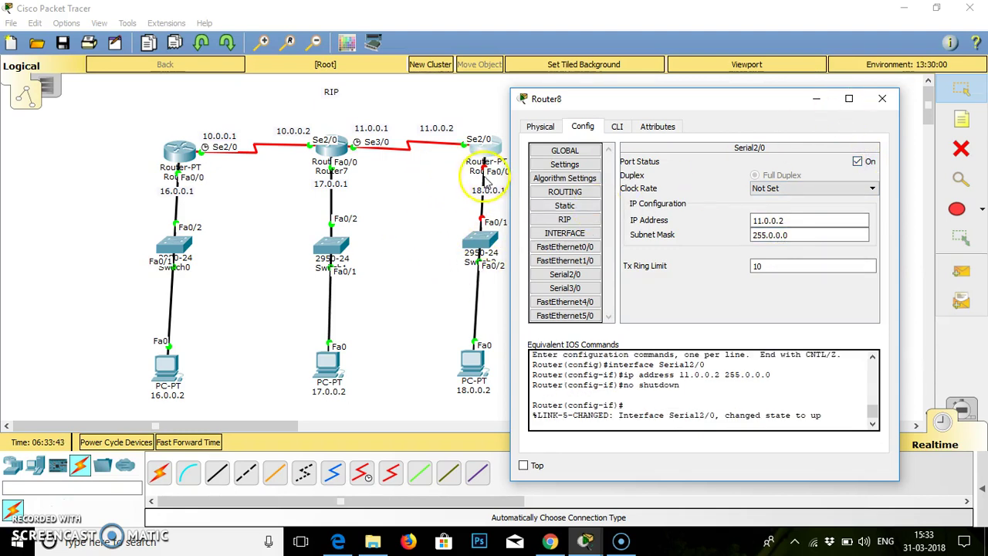
Step: Set Router8's FastEthernet0/0 to 18.0.0.1/255.0.0.0, turn it on, and close the window
{"action": "left_click", "coordinate": [578, 247]}
{"action": "left_click", "coordinate": [760, 236]}
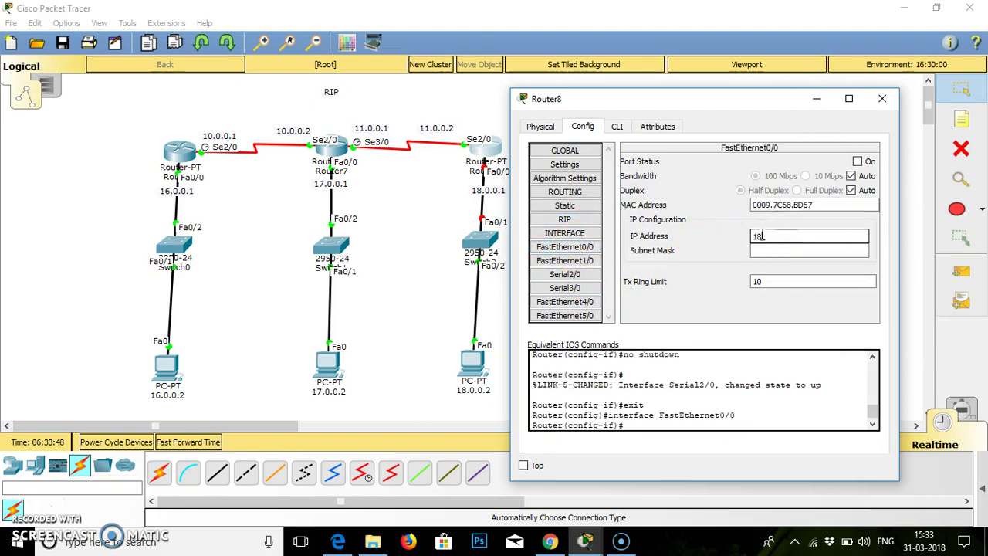
{"action": "type", "text": "18.0.0.1"}
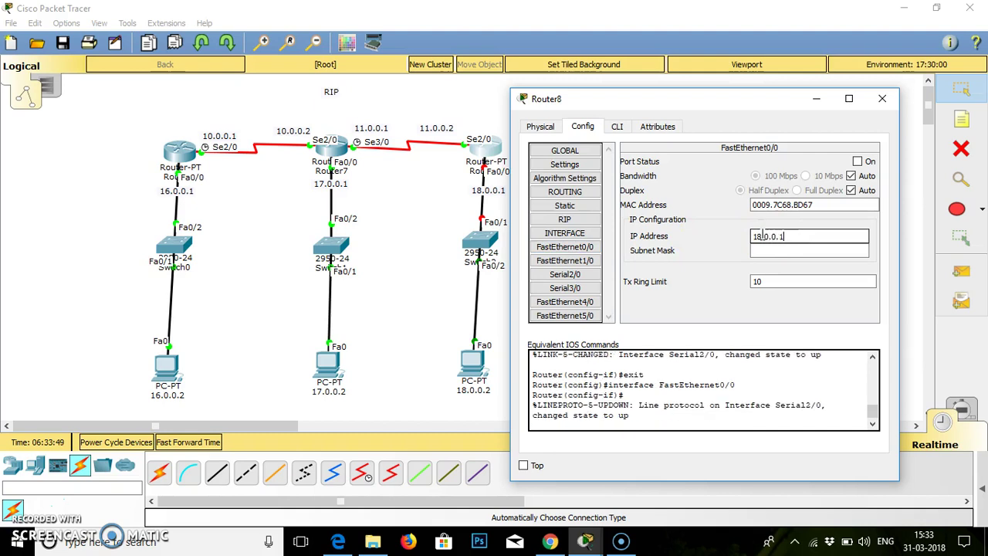
{"action": "left_click", "coordinate": [779, 250]}
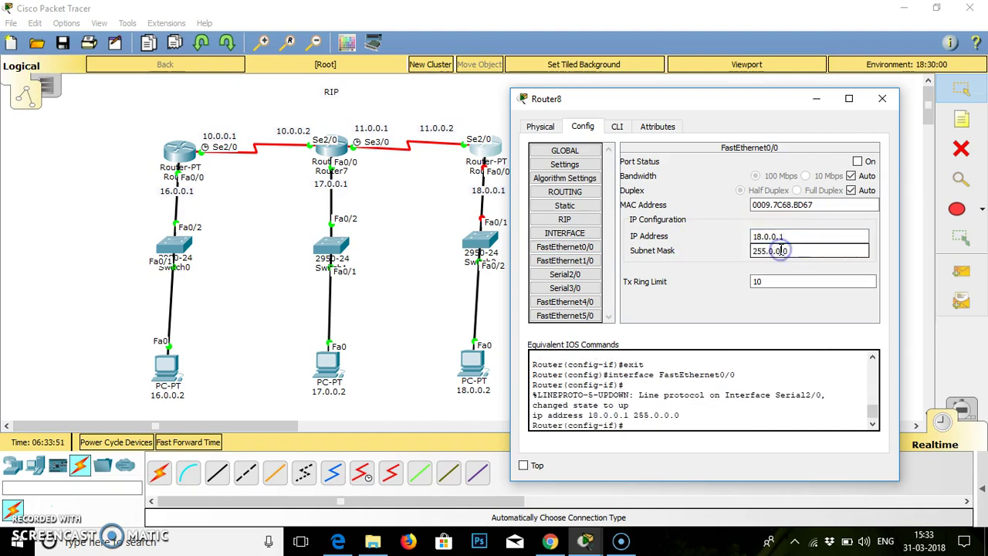
{"action": "left_click", "coordinate": [857, 161]}
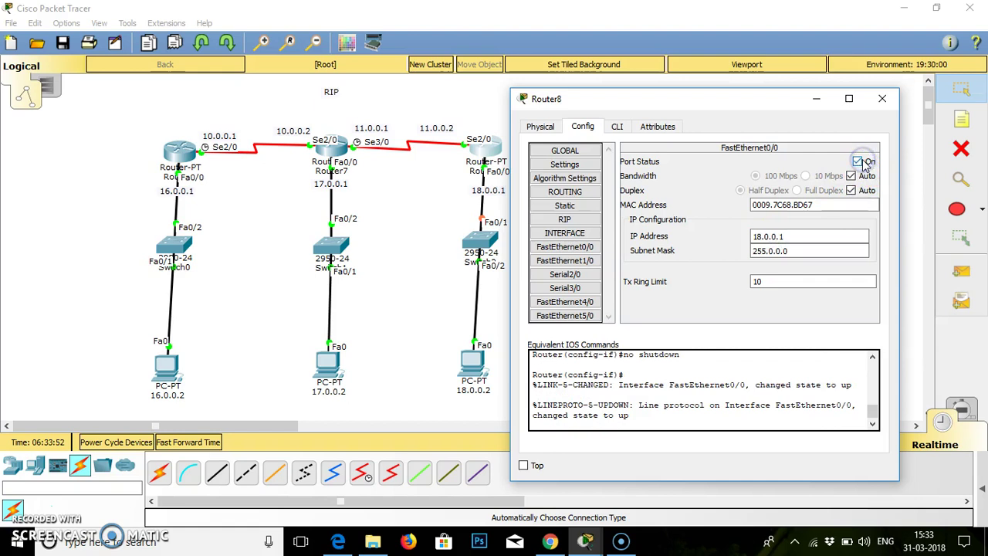
{"action": "left_click", "coordinate": [882, 98]}
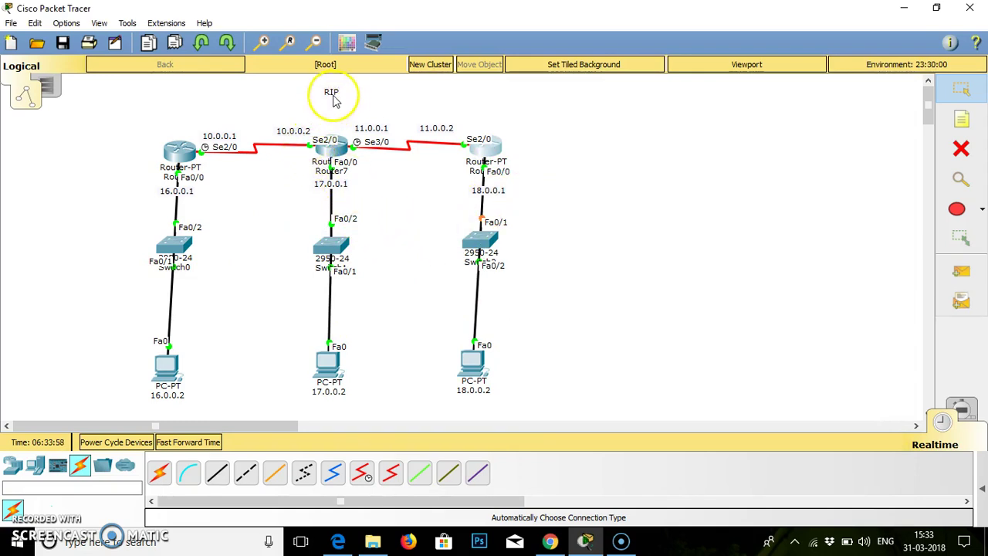
Step: Add networks 16.0.0.0 and 10.0.0.0 to Router6's RIP settings
{"action": "left_click", "coordinate": [179, 158]}
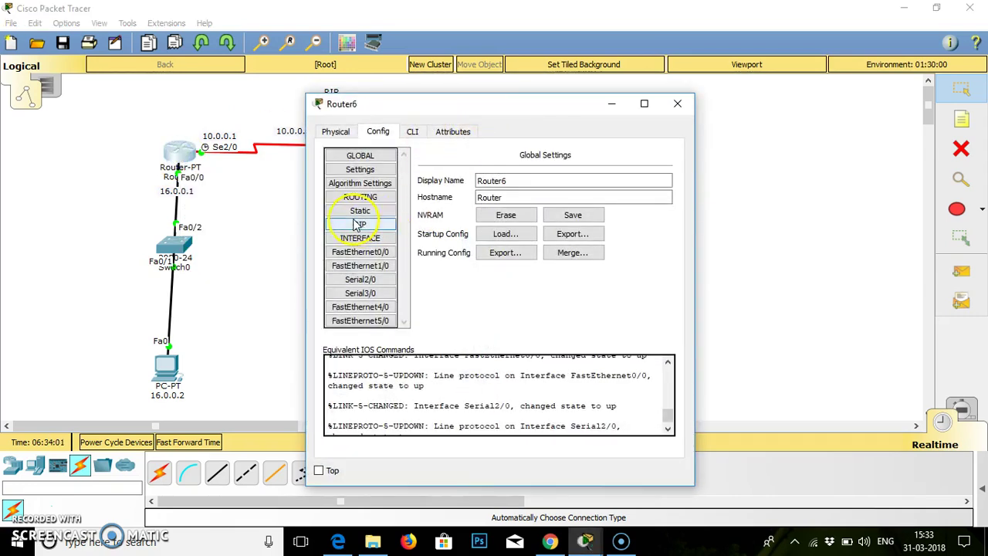
{"action": "left_click", "coordinate": [357, 224]}
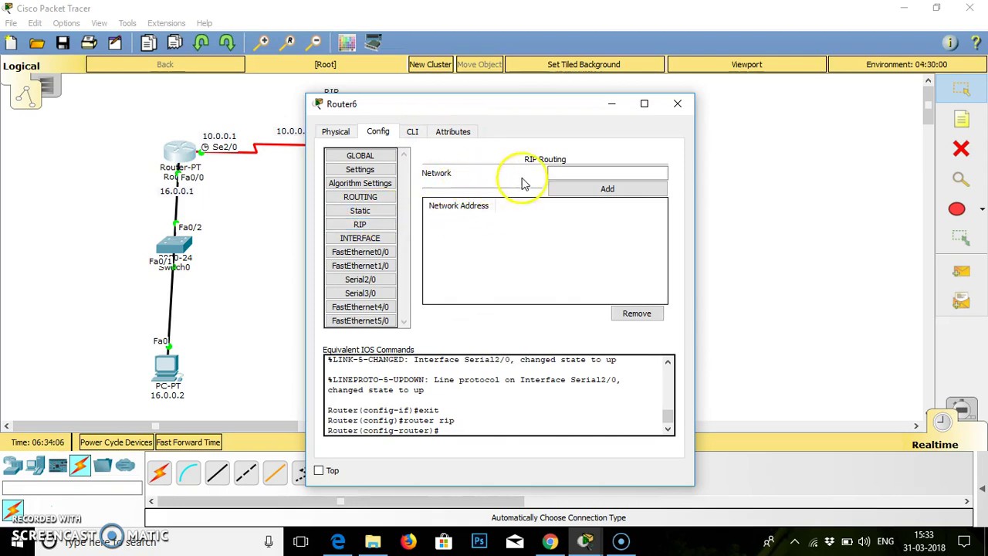
{"action": "left_click", "coordinate": [564, 174]}
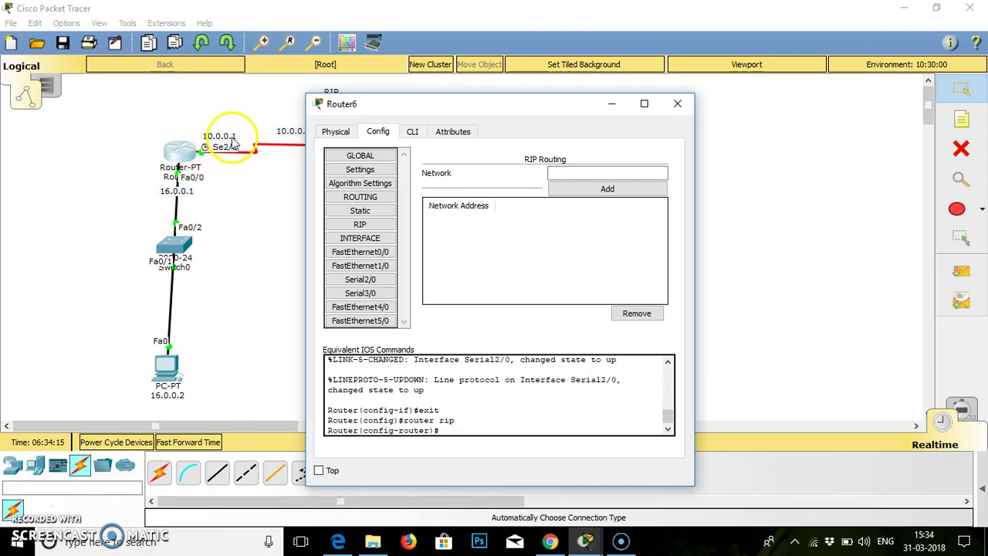
{"action": "left_click", "coordinate": [567, 171]}
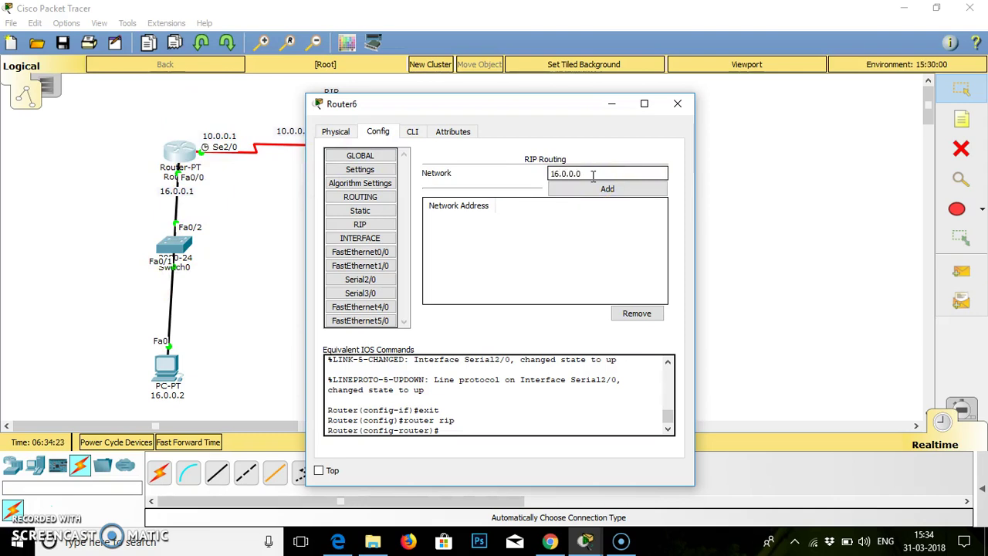
{"action": "left_click", "coordinate": [602, 190]}
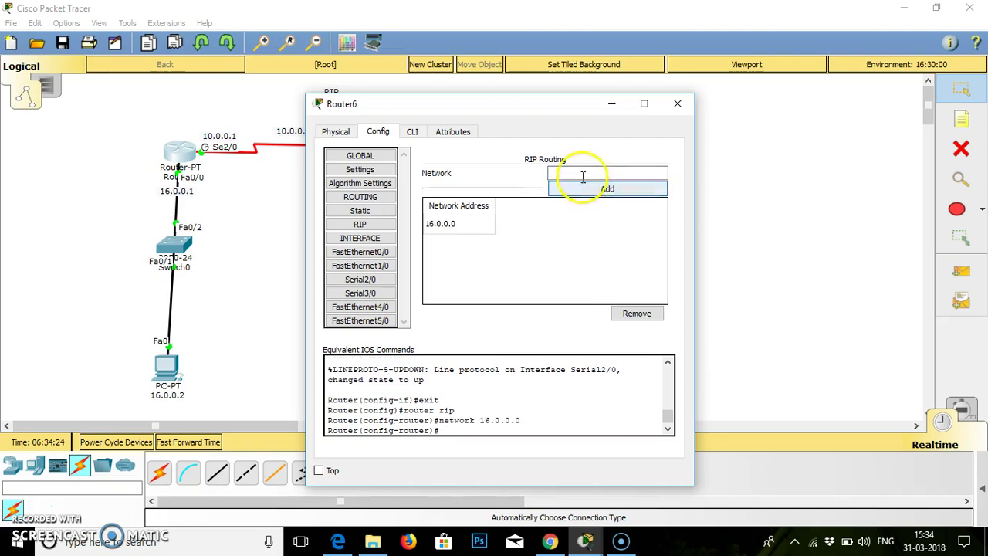
{"action": "left_click", "coordinate": [571, 172]}
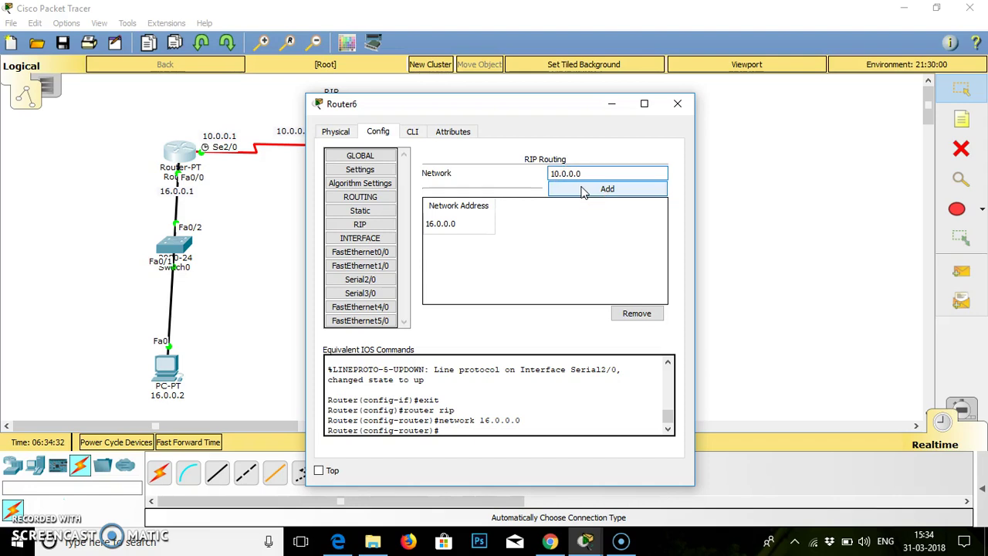
{"action": "left_click", "coordinate": [584, 190]}
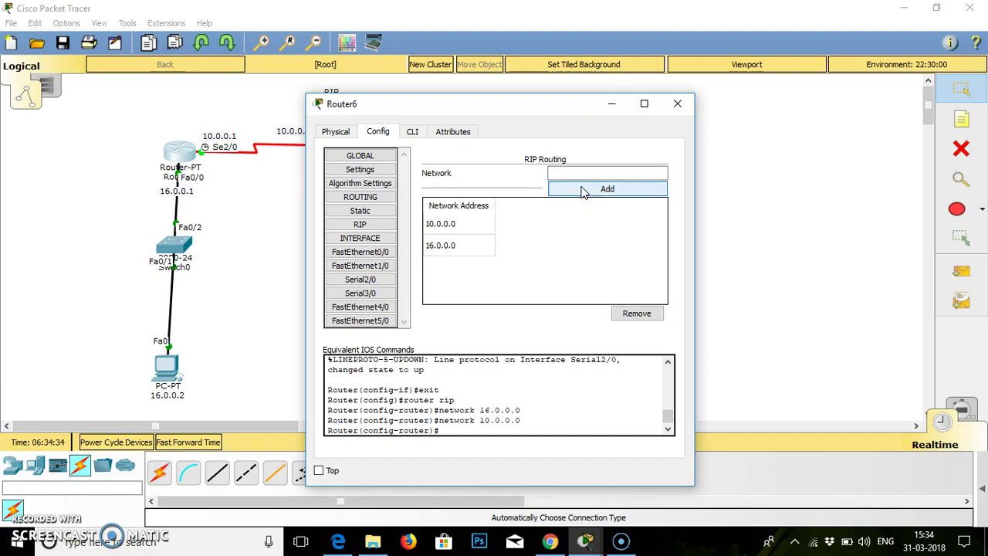
Step: Save Router6's configuration, close it, and open Router7's settings
{"action": "left_click", "coordinate": [360, 168]}
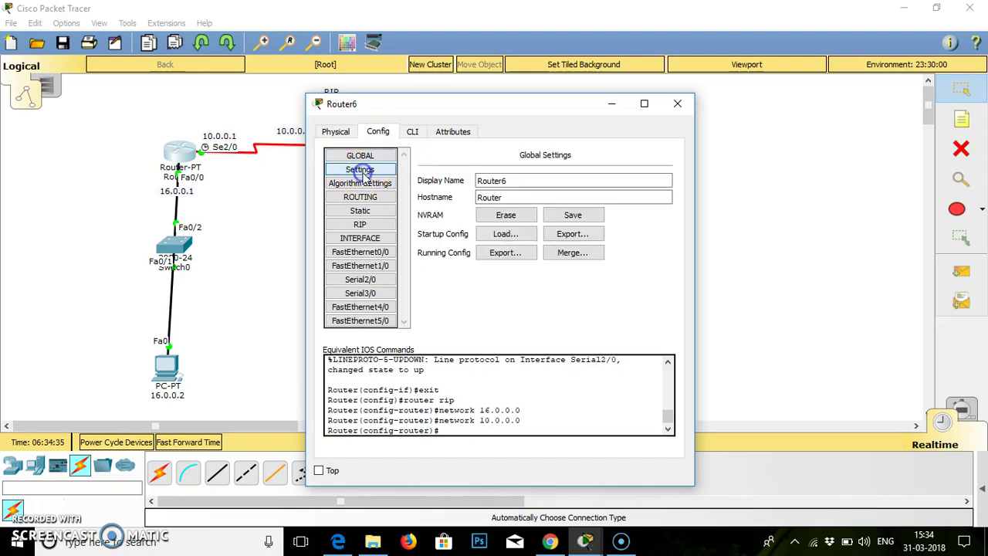
{"action": "left_click", "coordinate": [573, 220]}
{"action": "left_click", "coordinate": [677, 105]}
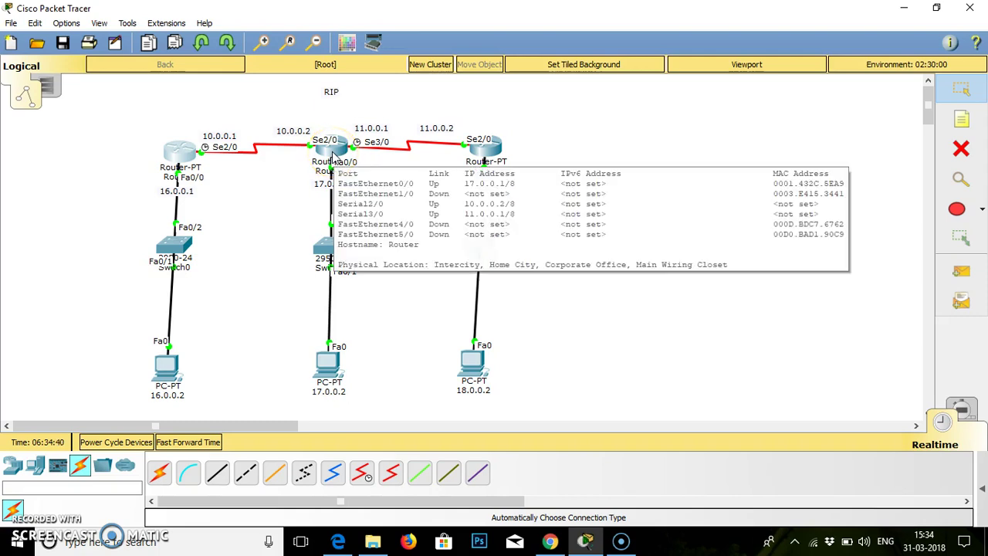
{"action": "left_click", "coordinate": [334, 153]}
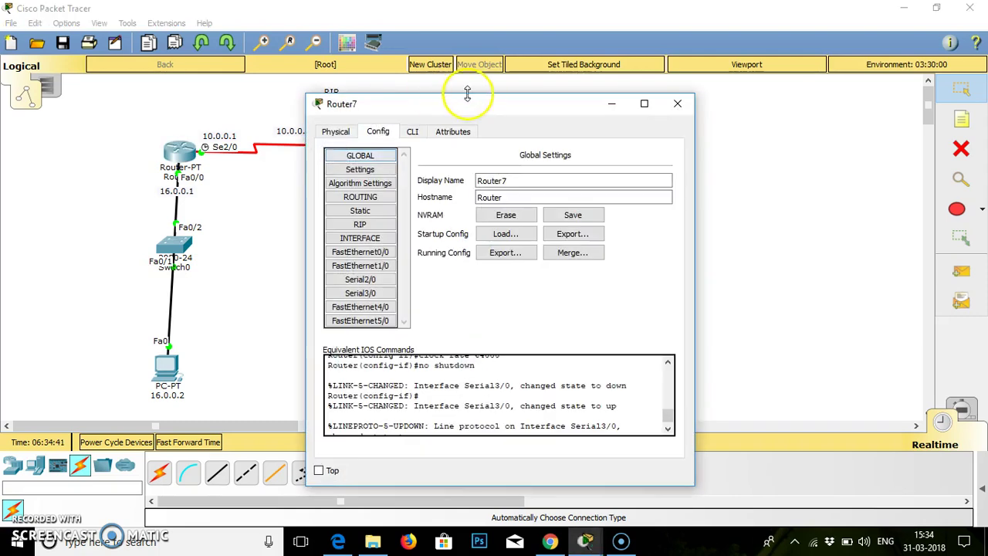
Step: Exit config mode on Router7 and run sh ip route, showing only networks 10.0.0.0, 11.0.0.0, 17.0.0.0
{"action": "left_click_drag", "start_coordinate": [478, 106], "coordinate": [695, 90]}
{"action": "left_click", "coordinate": [630, 116]}
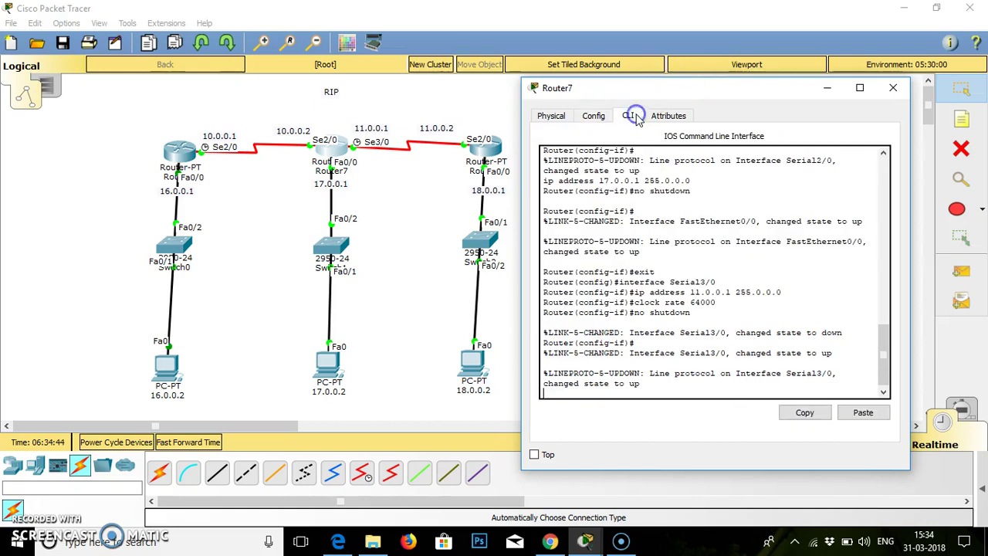
{"action": "key", "text": "Return"}
{"action": "key", "text": "Return"}
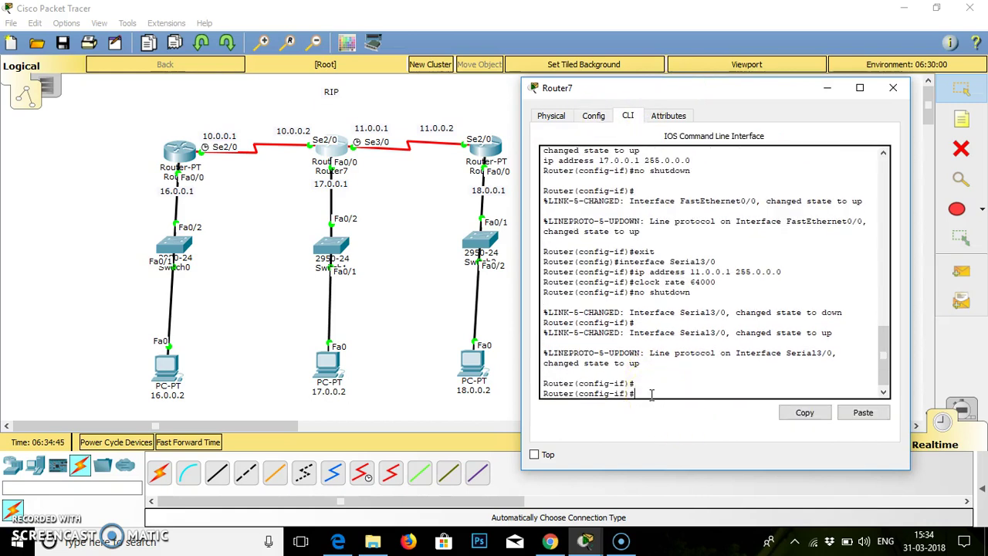
{"action": "type", "text": "exit"}
{"action": "key", "text": "Return"}
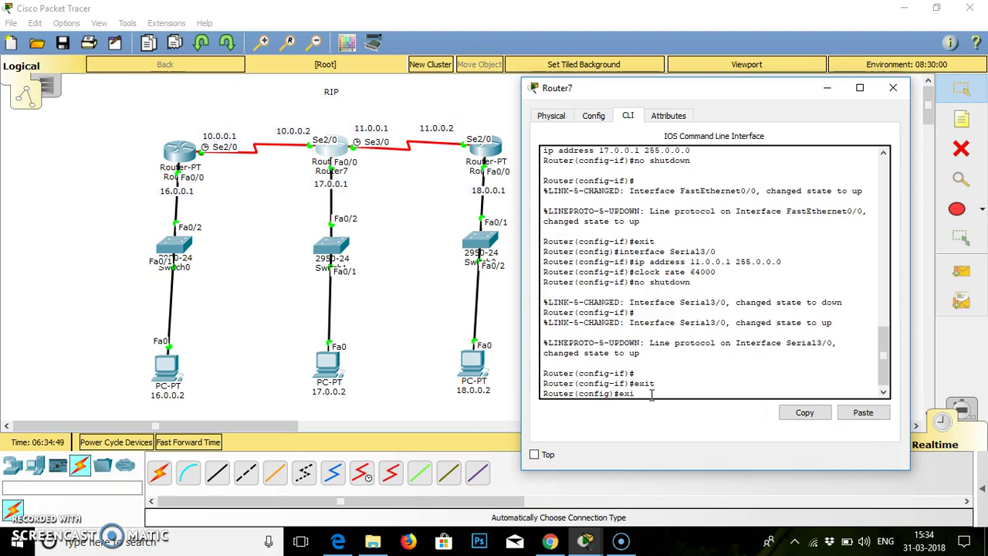
{"action": "type", "text": "exit"}
{"action": "key", "text": "Return"}
{"action": "key", "text": "Return"}
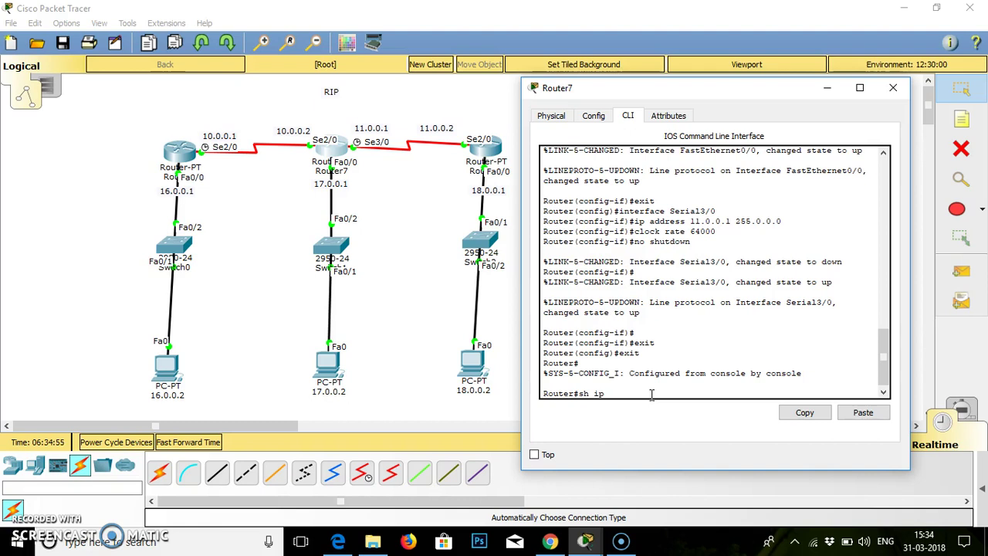
{"action": "key", "text": "Return"}
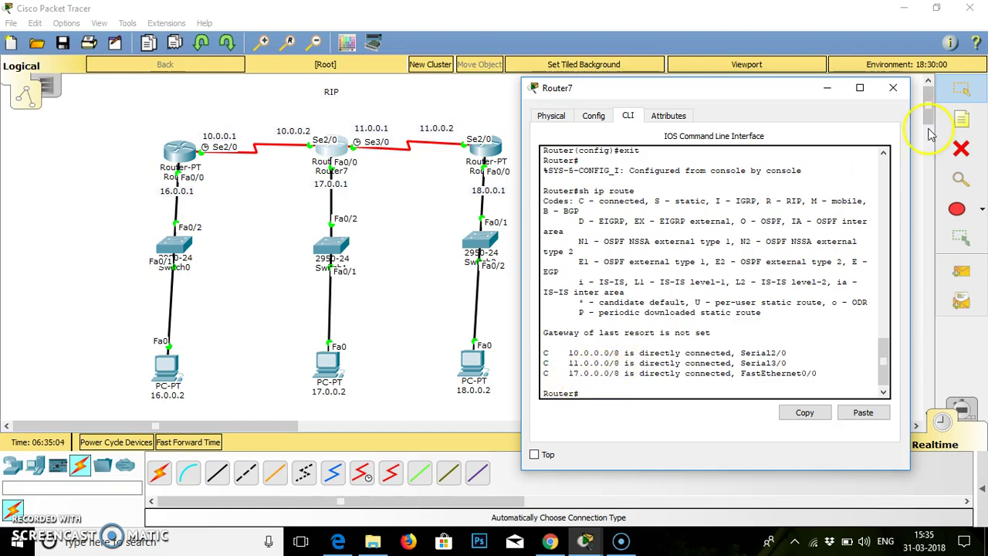
Step: Add RIP networks 10.0.0.0, 11.0.0.0 and 17.0.0.0 on Router7
{"action": "left_click", "coordinate": [591, 115]}
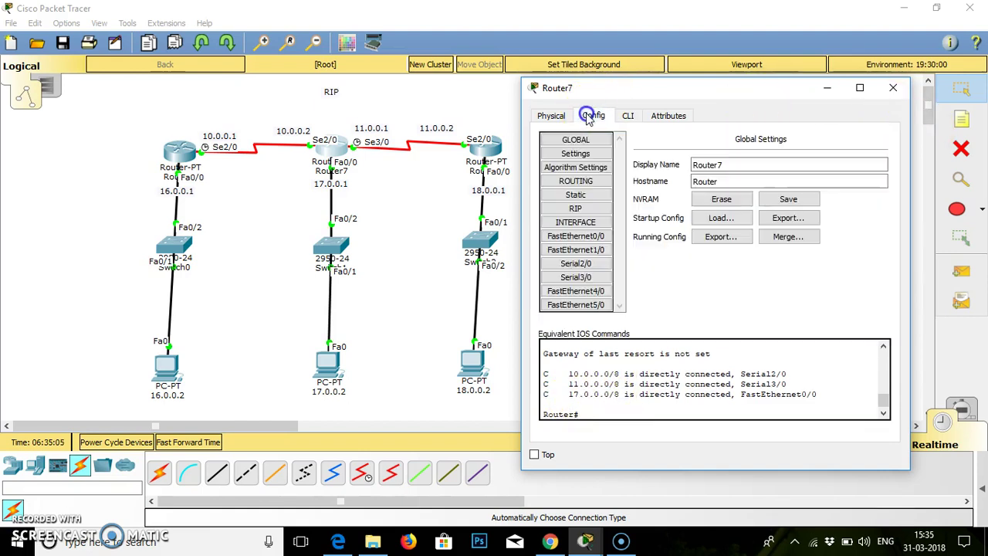
{"action": "left_click", "coordinate": [571, 208]}
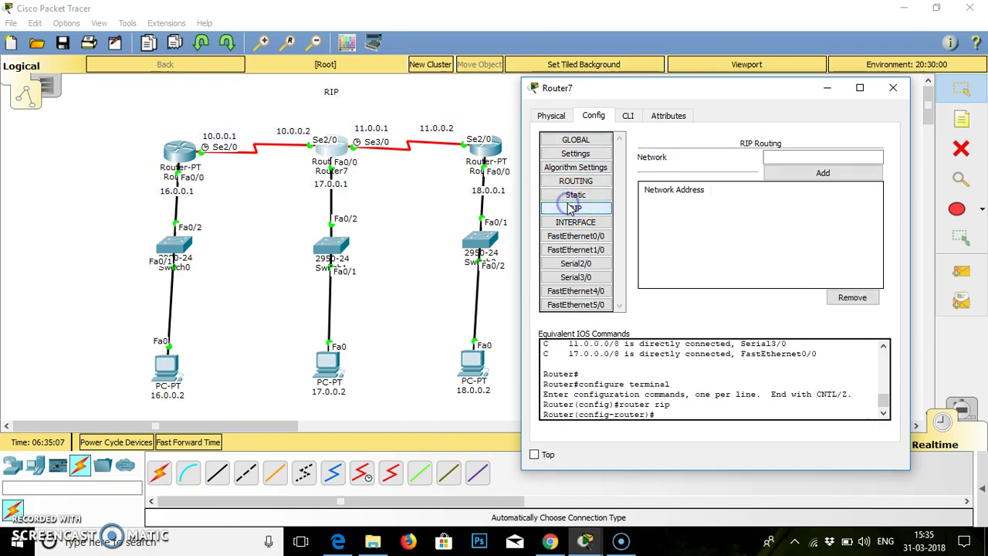
{"action": "left_click", "coordinate": [774, 156]}
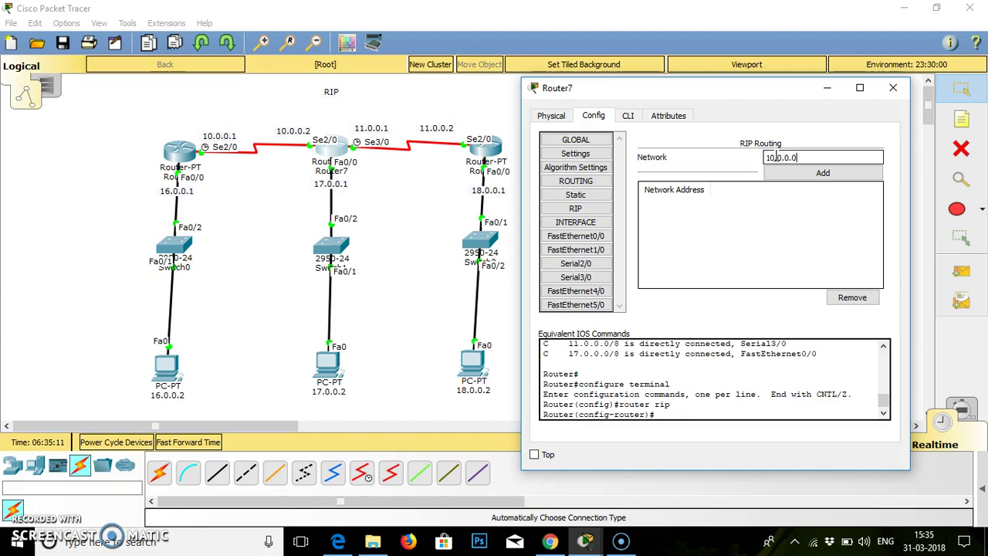
{"action": "left_click", "coordinate": [795, 173]}
{"action": "left_click", "coordinate": [774, 156]}
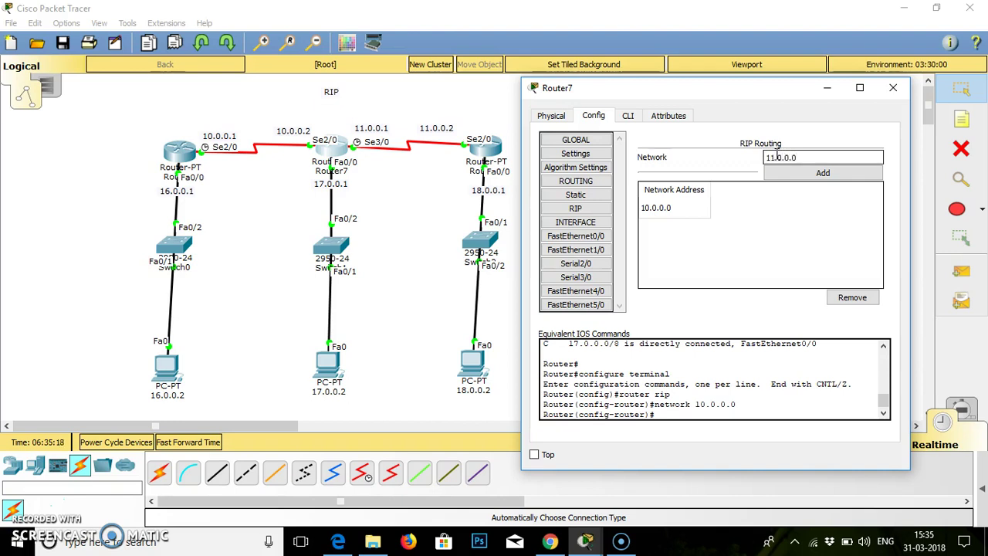
{"action": "left_click", "coordinate": [789, 173]}
{"action": "left_click", "coordinate": [781, 157]}
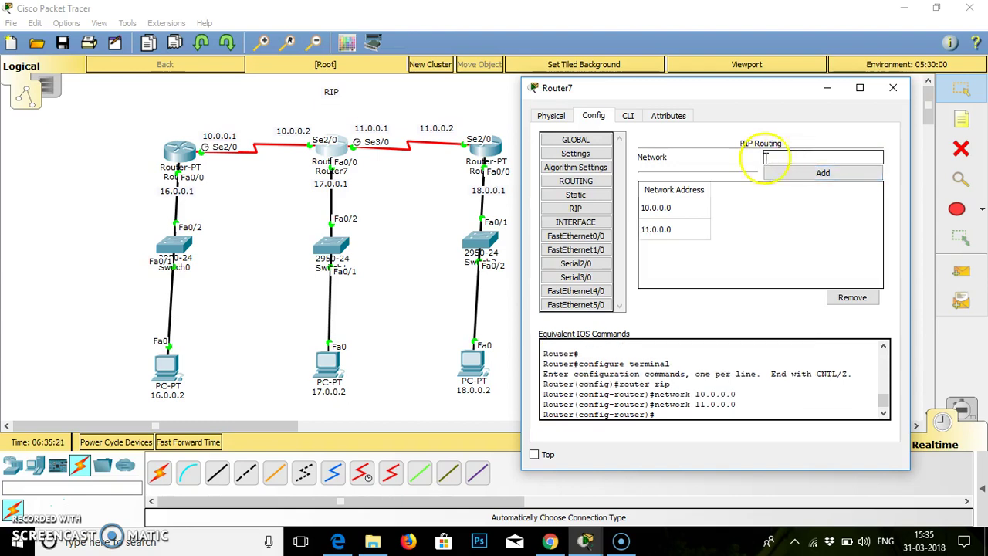
{"action": "left_click", "coordinate": [803, 157]}
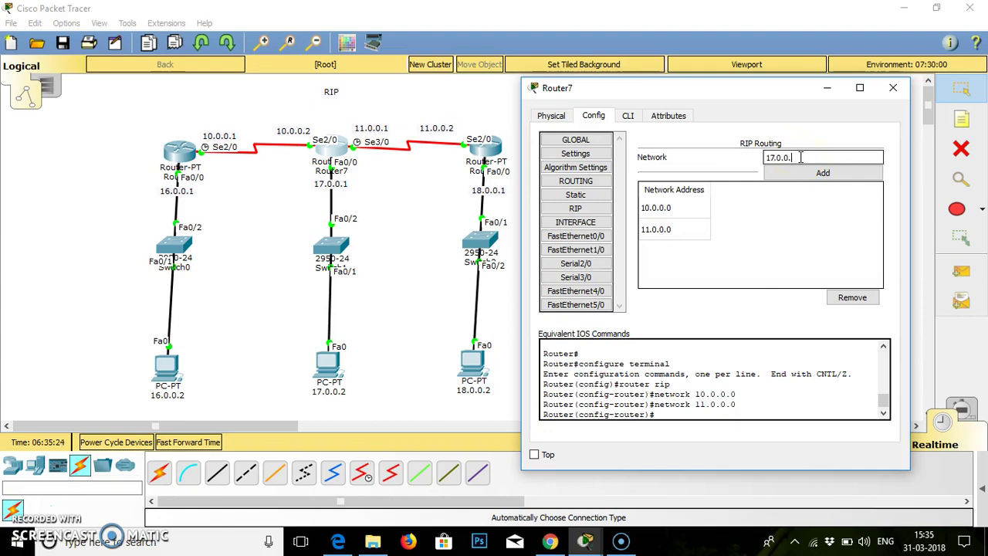
{"action": "left_click", "coordinate": [802, 176]}
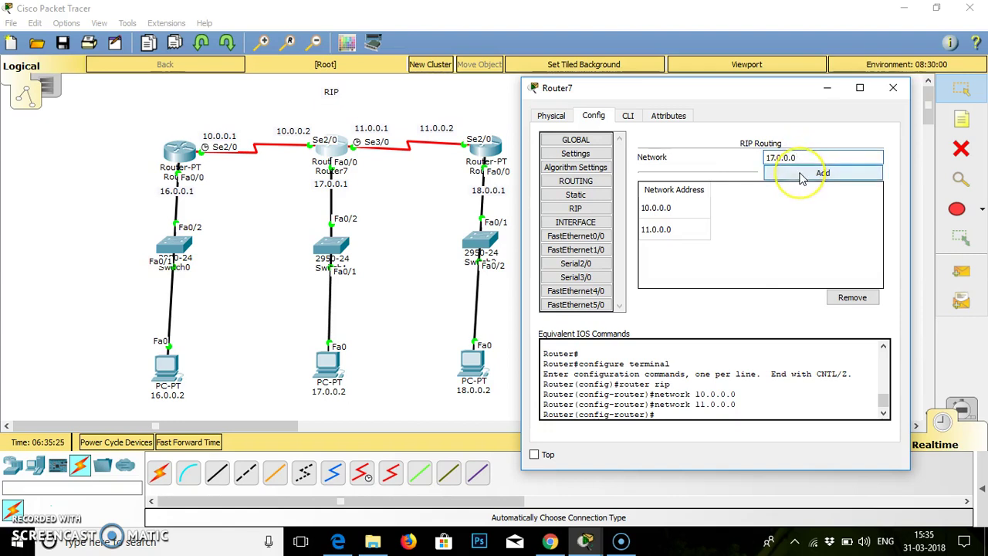
{"action": "left_click", "coordinate": [803, 176]}
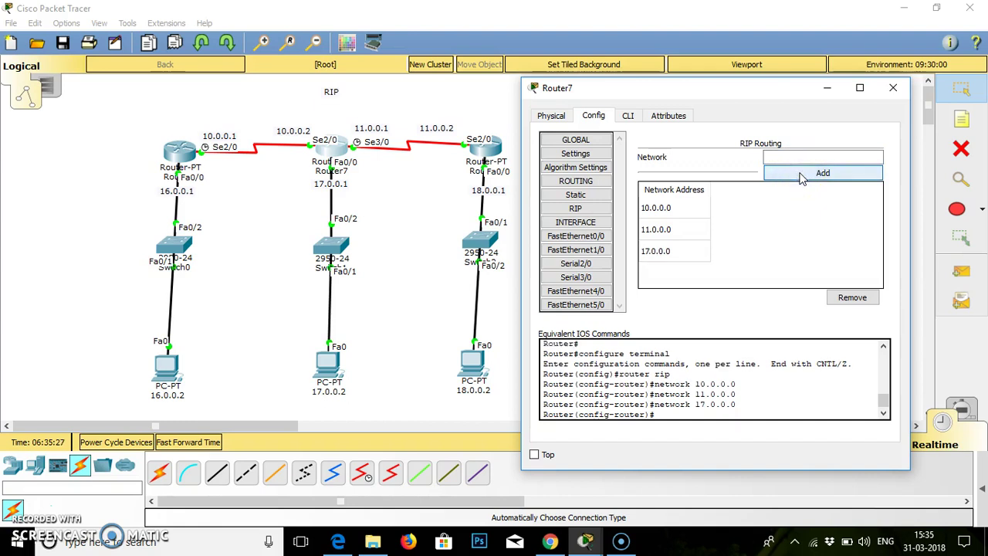
Step: Save Router7's configuration to NVRAM and close its window
{"action": "left_click", "coordinate": [577, 153]}
{"action": "left_click", "coordinate": [776, 198]}
{"action": "left_click", "coordinate": [794, 199]}
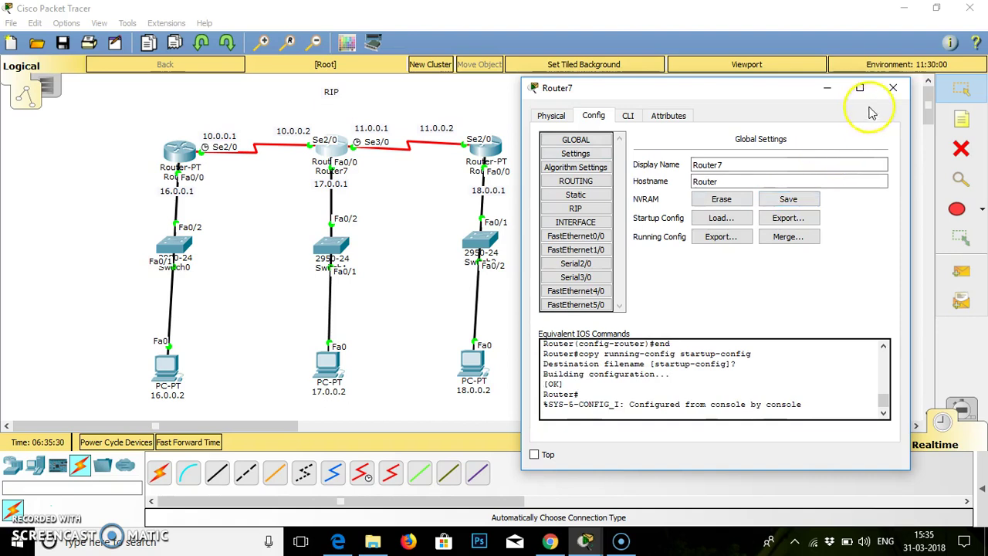
{"action": "left_click", "coordinate": [893, 87]}
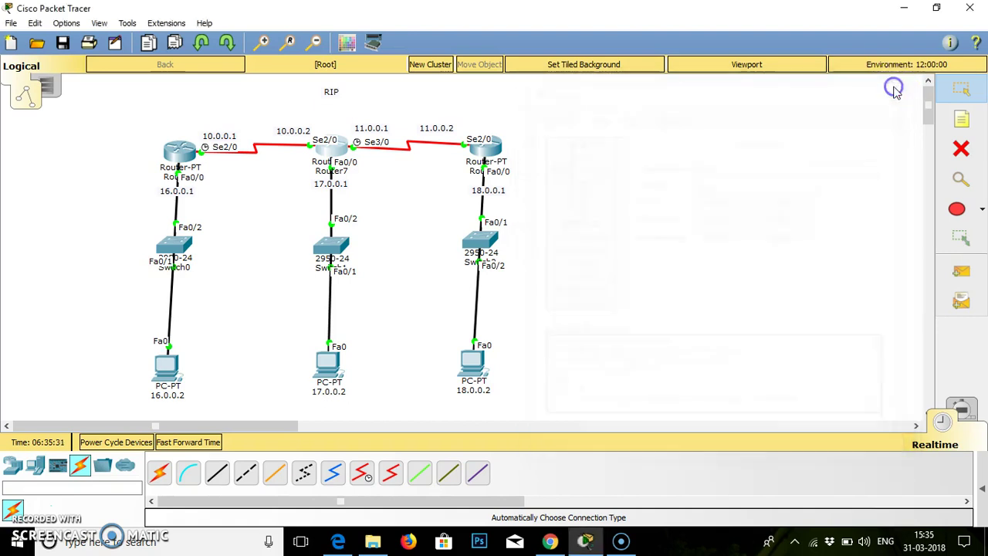
Step: Add RIP networks 11.0.0.0 and 18.0.0.0 on Router8
{"action": "left_click", "coordinate": [486, 144]}
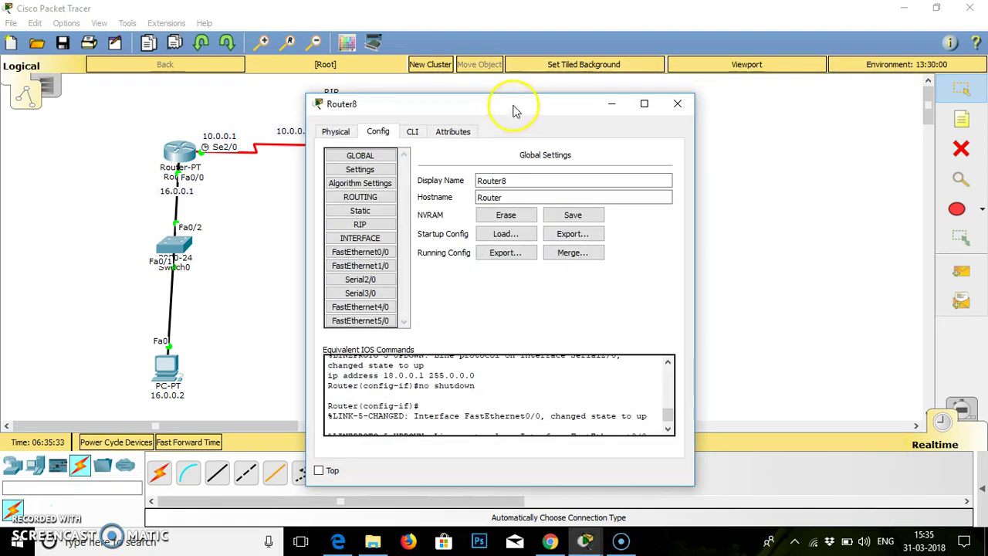
{"action": "left_click_drag", "start_coordinate": [507, 101], "coordinate": [756, 88]}
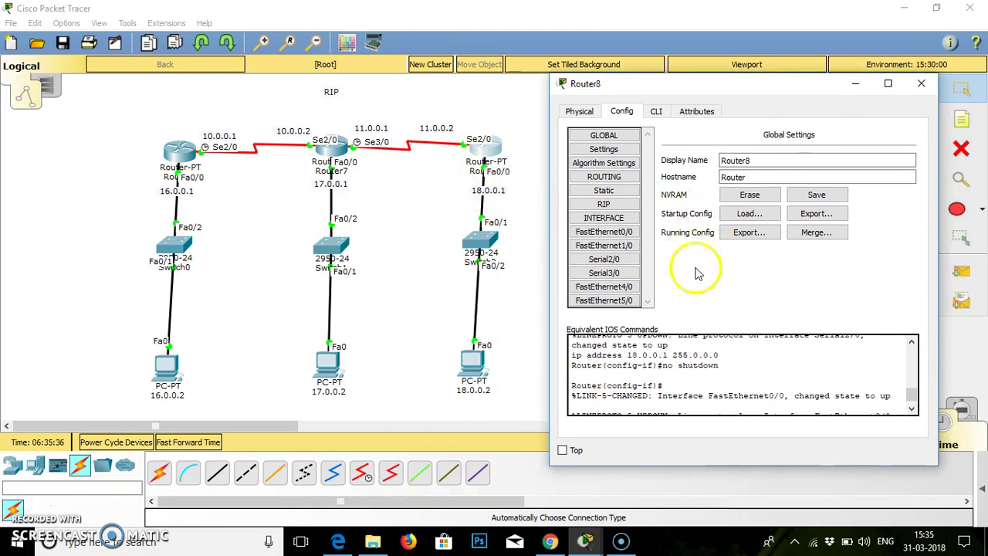
{"action": "left_click", "coordinate": [601, 204]}
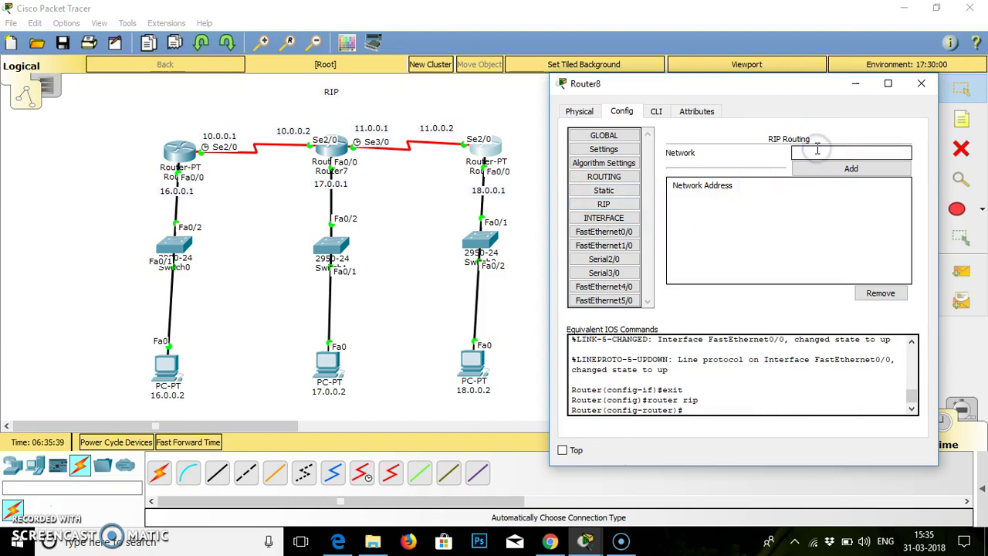
{"action": "type", "text": "11.0.0.0"}
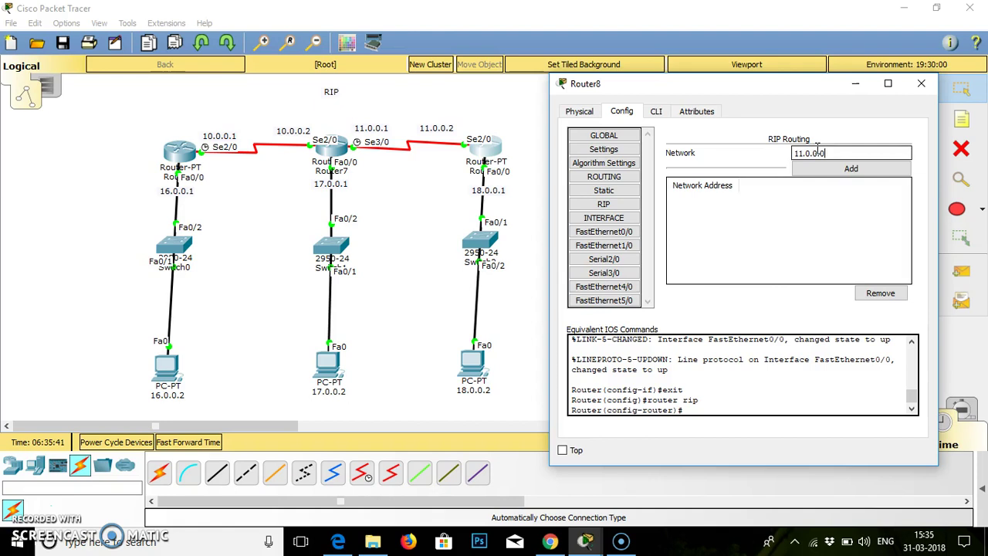
{"action": "left_click", "coordinate": [849, 168]}
{"action": "left_click", "coordinate": [815, 155]}
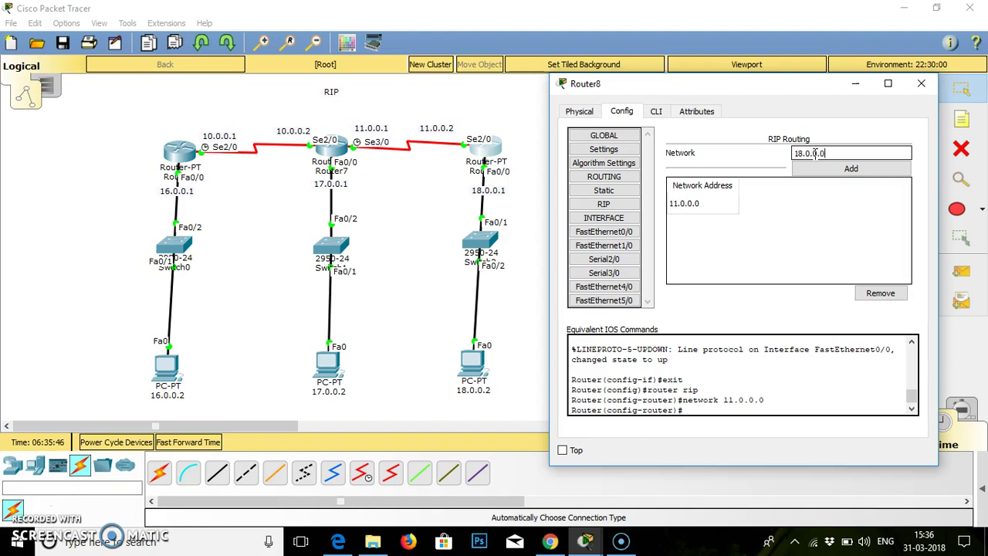
{"action": "type", "text": "18.0.0.0"}
{"action": "left_click", "coordinate": [830, 167]}
Step: Save Router8's configuration to NVRAM and close its window
{"action": "left_click", "coordinate": [617, 152]}
{"action": "left_click", "coordinate": [819, 194]}
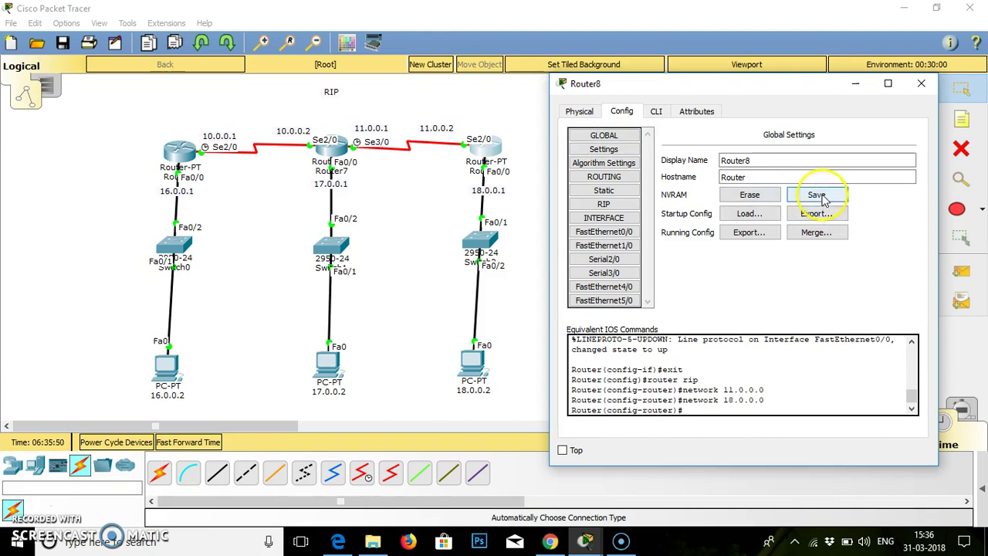
{"action": "left_click", "coordinate": [920, 83]}
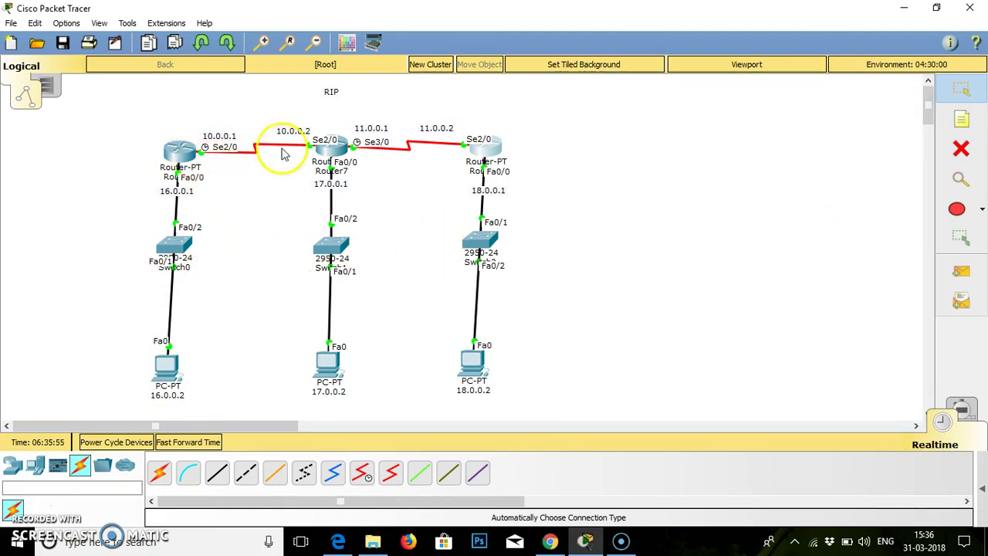
Step: Send simple PDU pings from PC 16.0.0.2 to PC 17.0.0.2 using the expanded PDU list
{"action": "left_click", "coordinate": [624, 233]}
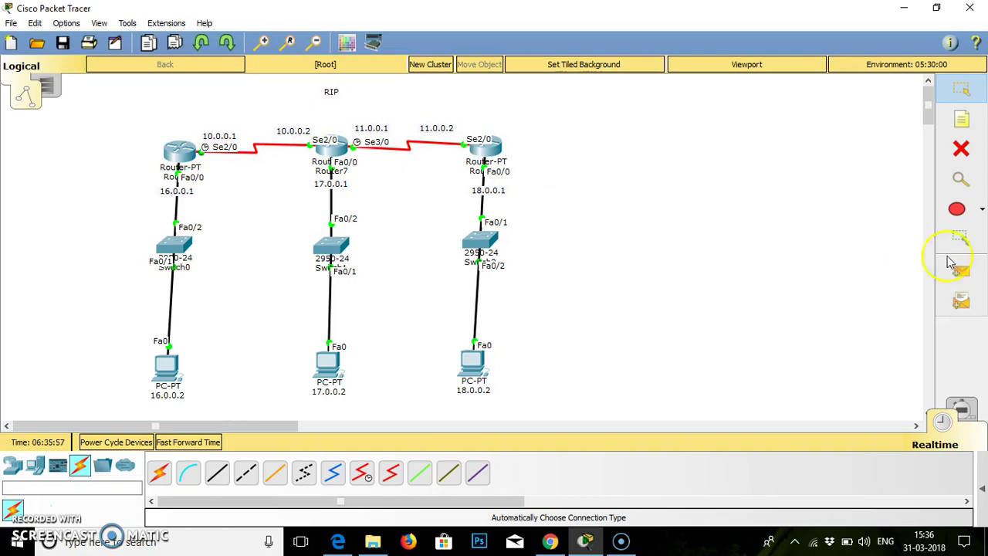
{"action": "left_click", "coordinate": [981, 490]}
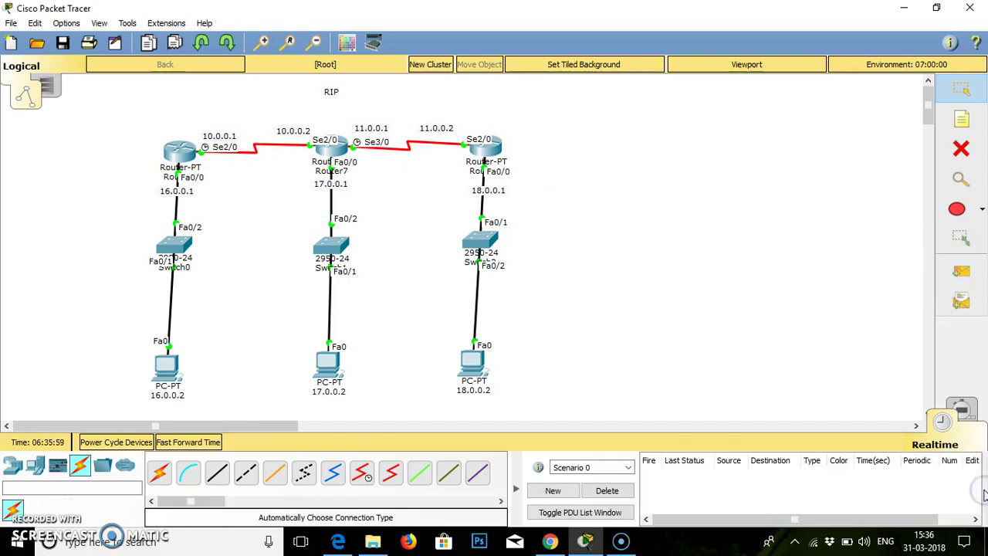
{"action": "left_click", "coordinate": [960, 272]}
{"action": "left_click", "coordinate": [166, 363]}
{"action": "left_click", "coordinate": [325, 361]}
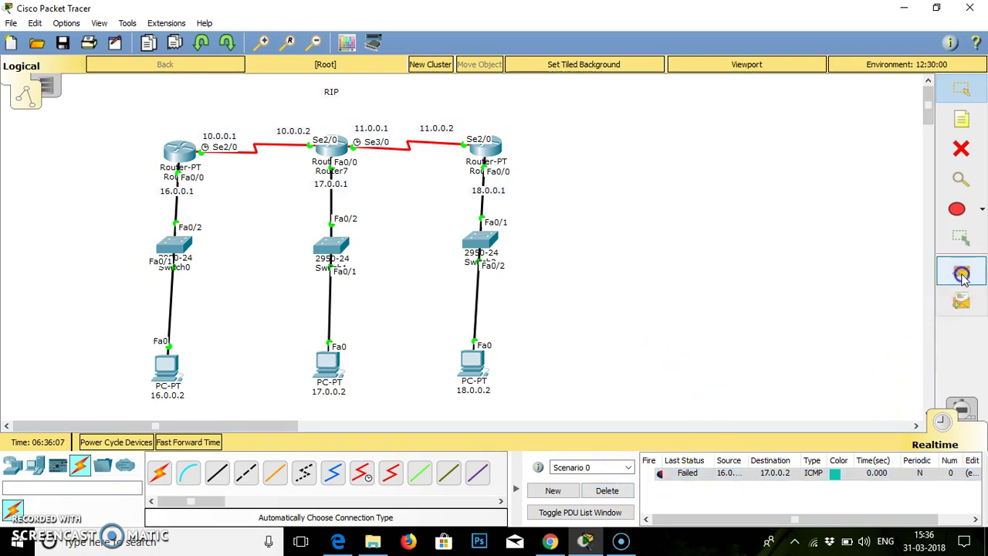
{"action": "left_click", "coordinate": [961, 274]}
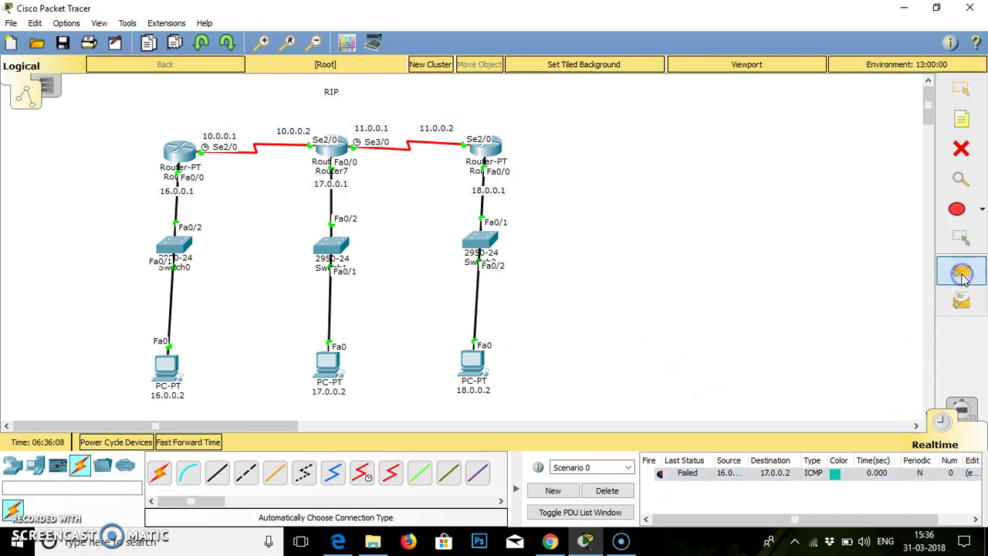
{"action": "left_click", "coordinate": [173, 373]}
{"action": "left_click", "coordinate": [327, 364]}
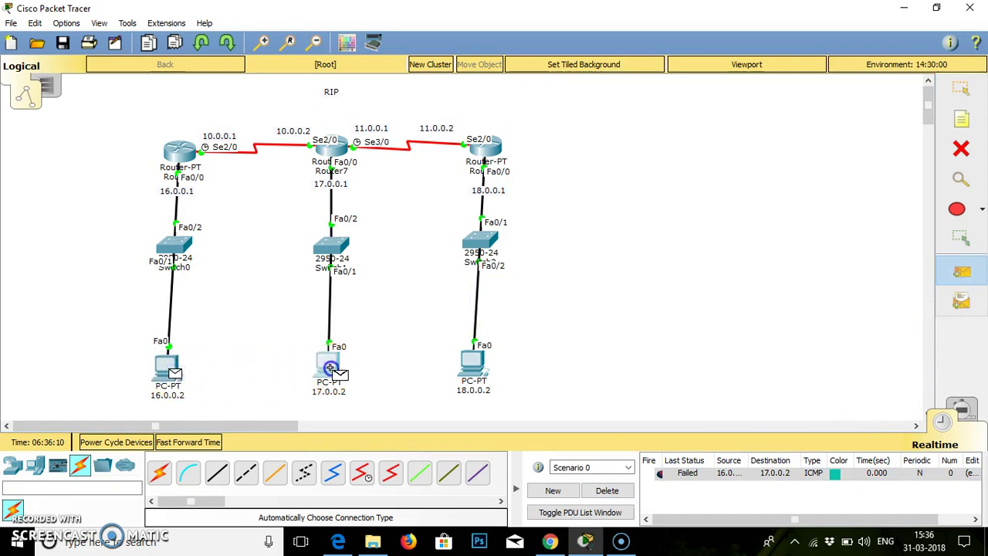
Step: Clear failed results and ping 18.0.0.2 from 17.0.0.2 and 16.0.0.2 until both succeed
{"action": "left_click", "coordinate": [620, 491]}
{"action": "left_click", "coordinate": [957, 271]}
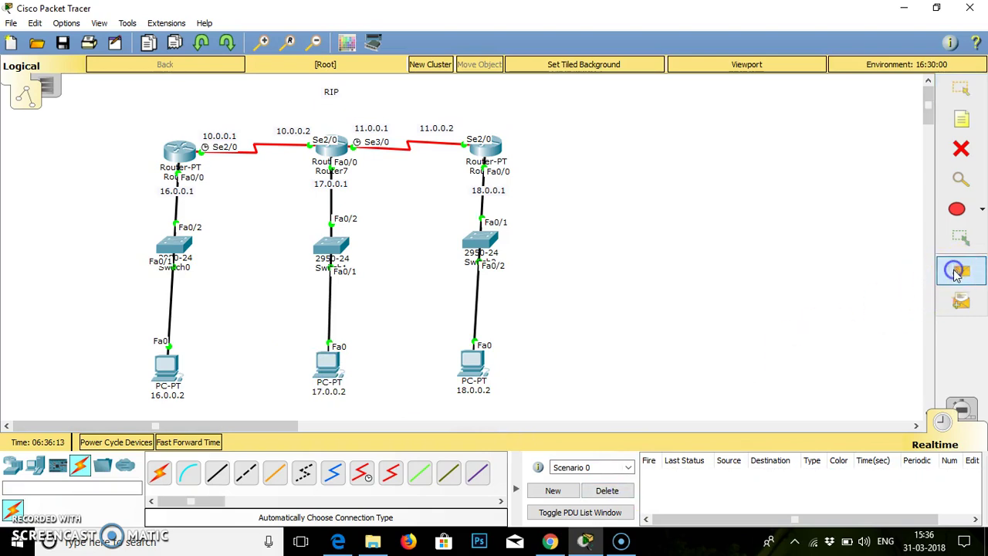
{"action": "left_click", "coordinate": [336, 359]}
{"action": "left_click", "coordinate": [472, 362]}
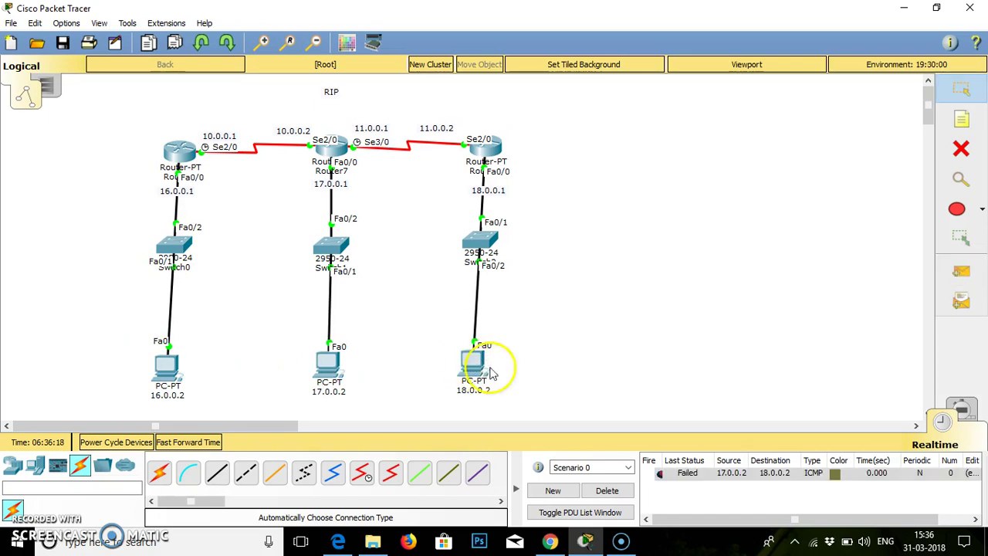
{"action": "left_click", "coordinate": [608, 490]}
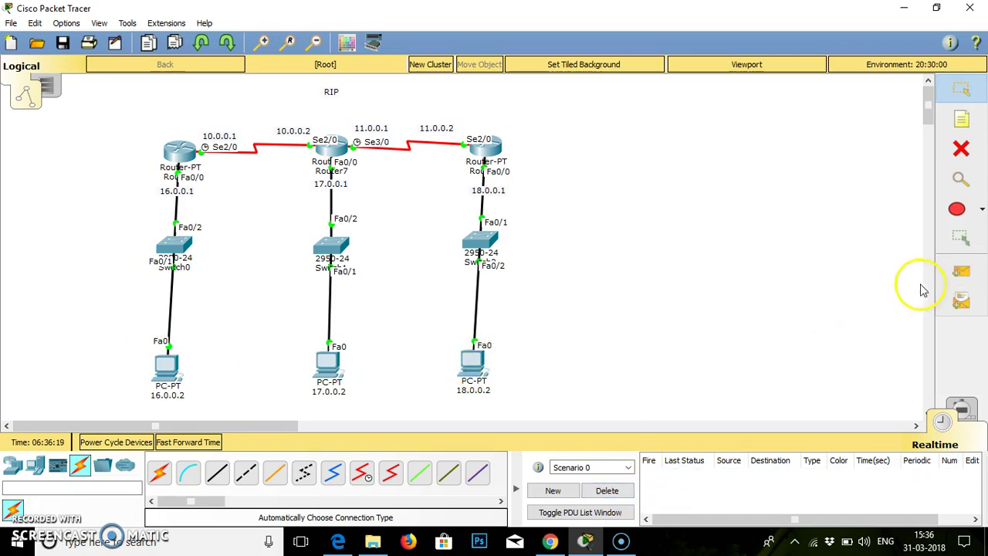
{"action": "left_click", "coordinate": [961, 271]}
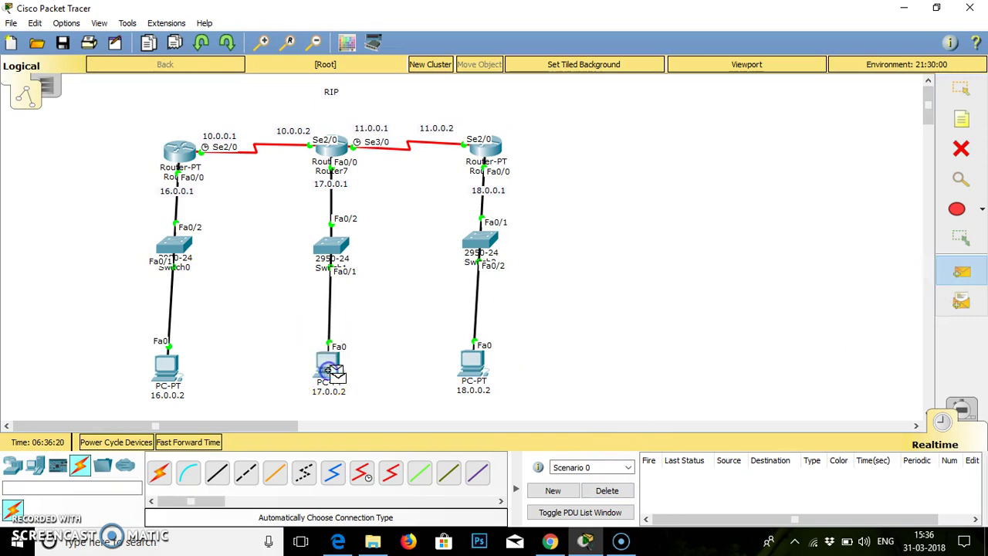
{"action": "left_click", "coordinate": [476, 363]}
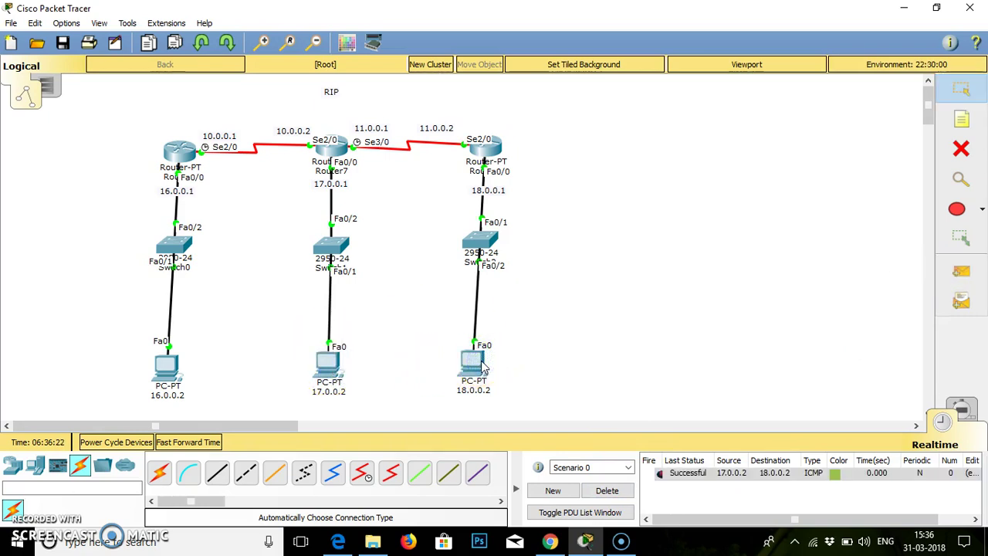
{"action": "left_click", "coordinate": [960, 271]}
{"action": "left_click", "coordinate": [167, 371]}
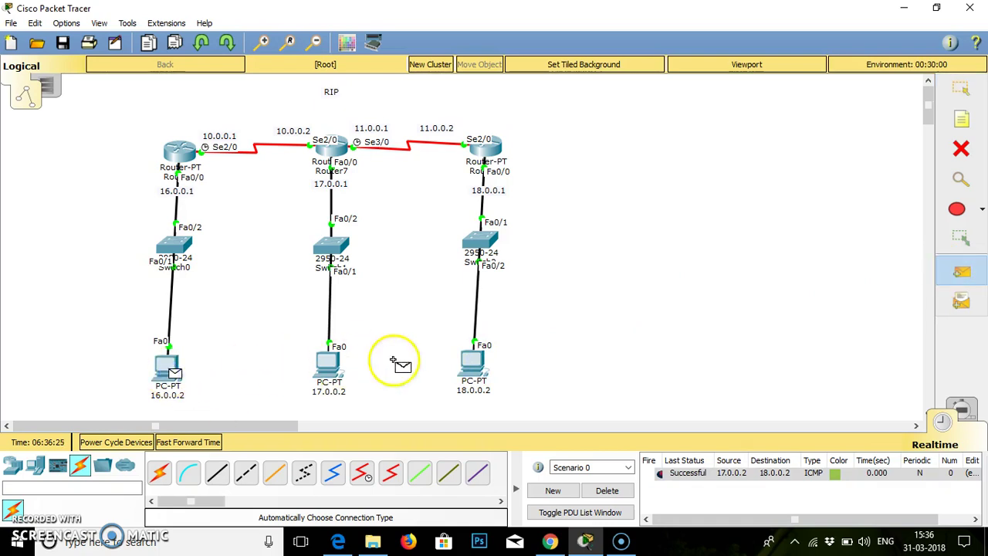
{"action": "left_click", "coordinate": [475, 364]}
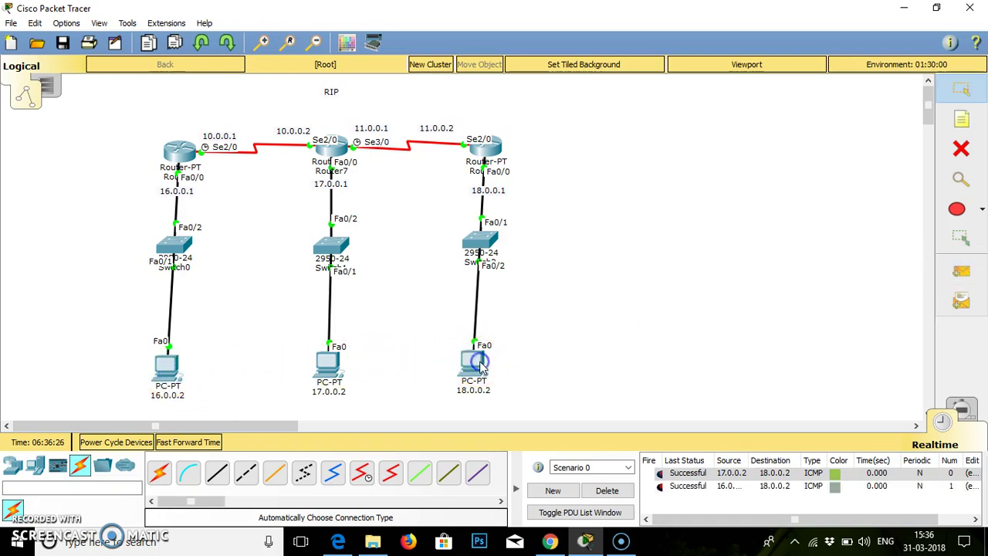
Step: Place a Generic Router-PT, Router9, on the canvas right of the topology
{"action": "left_click", "coordinate": [14, 465]}
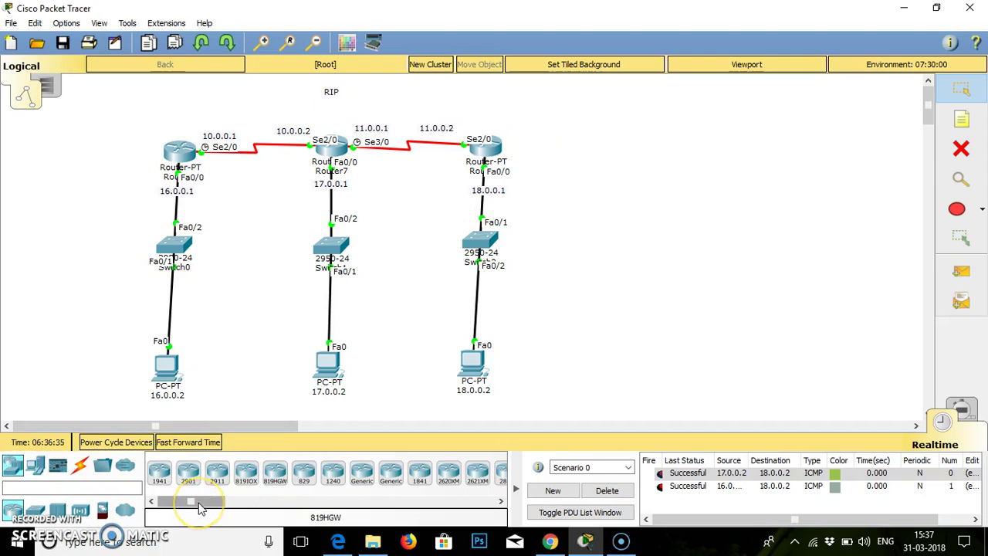
{"action": "left_click_drag", "start_coordinate": [199, 505], "coordinate": [216, 503]}
{"action": "left_click", "coordinate": [285, 474]}
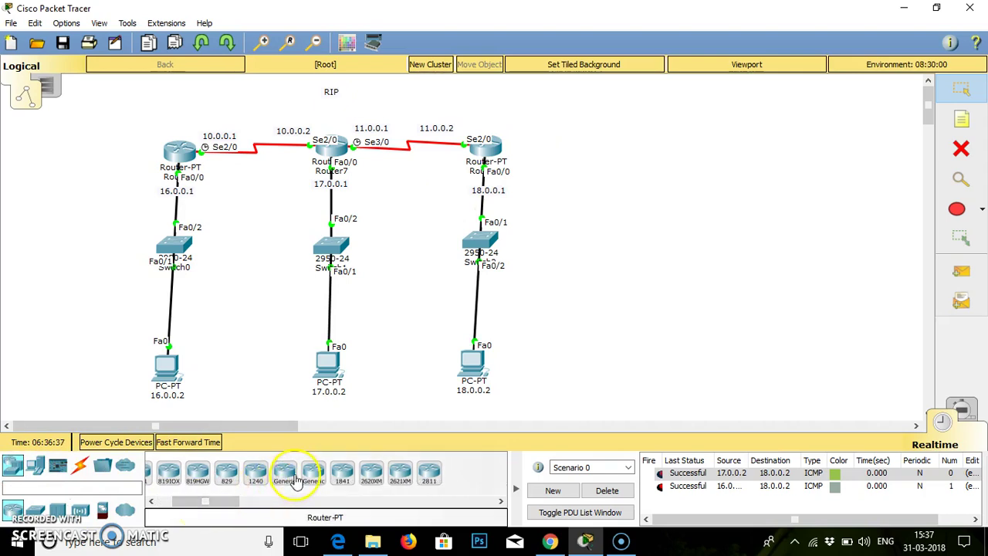
{"action": "left_click", "coordinate": [631, 143]}
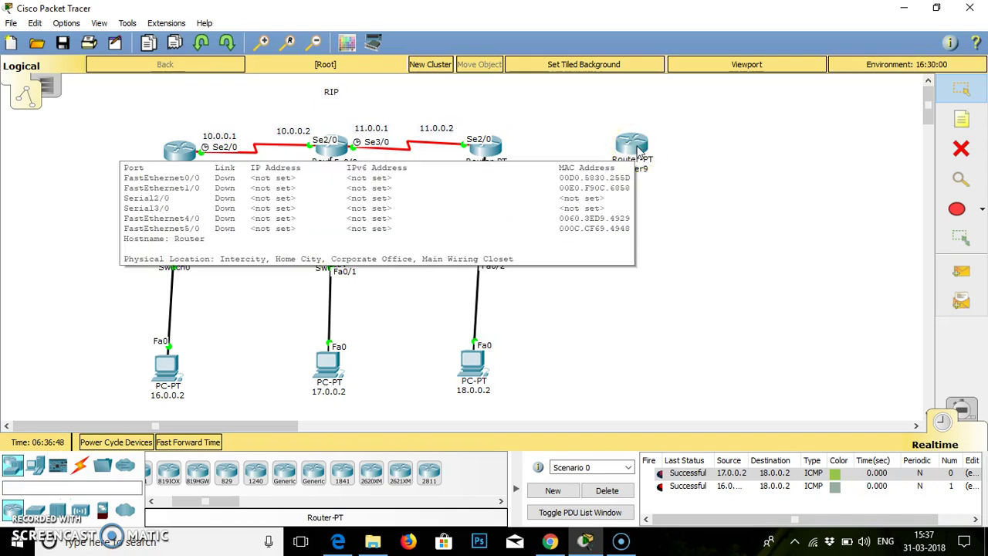
{"action": "mouse_move", "coordinate": [338, 541]}
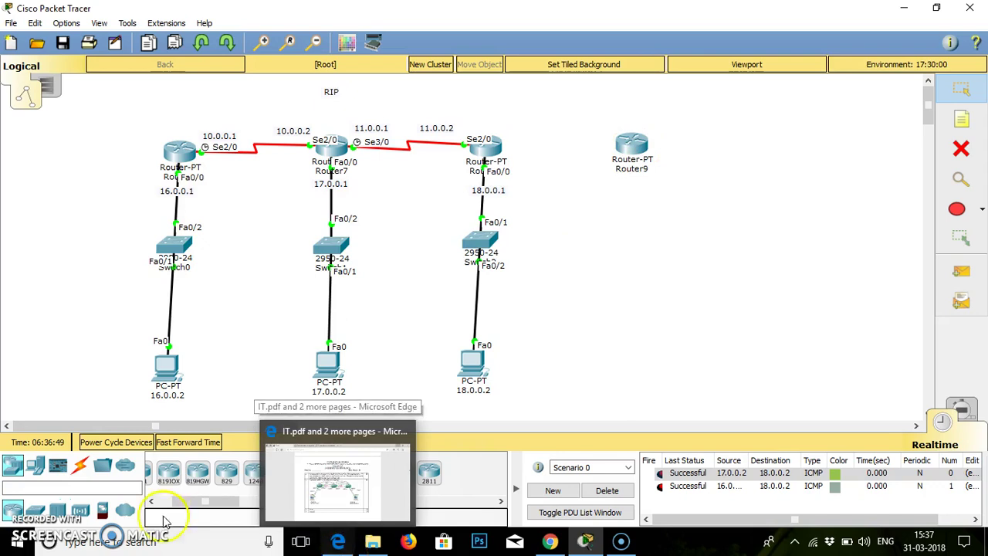